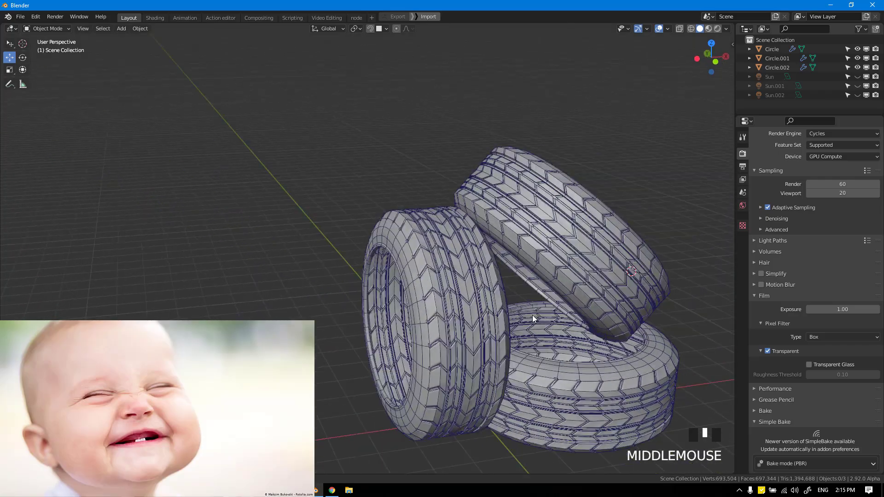
Step: Show the finished tires in Material Preview shading, without wireframe and with the lights unhidden
key(alt+w)
scroll(486, 299, down, 2)
key(z)
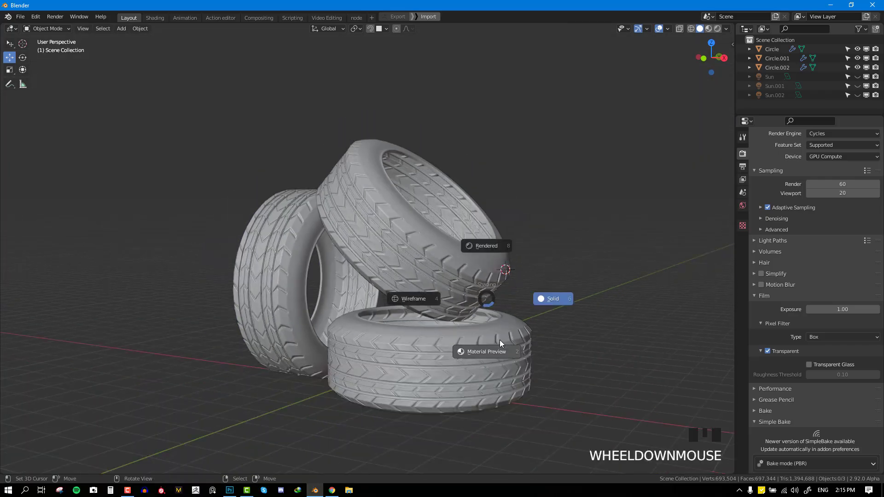
click(500, 343)
key(alt+h)
key(alt+a)
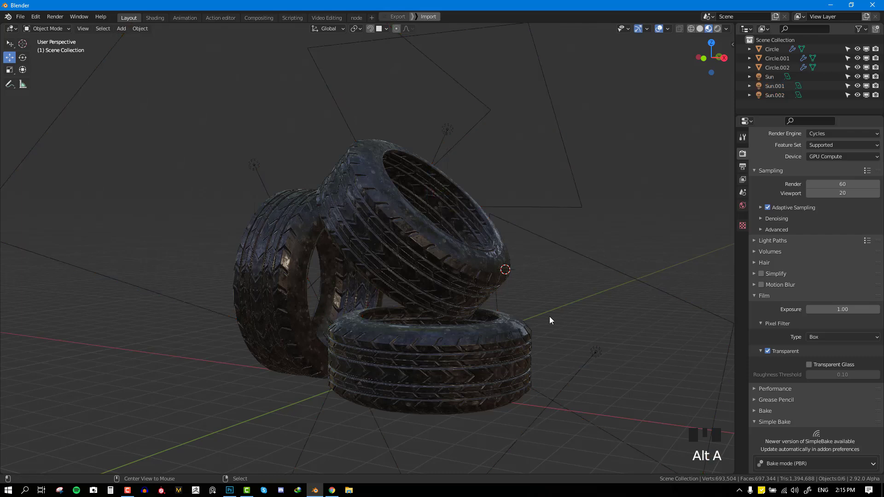
Step: Change the preview lighting and orbit around the finished tires
click(727, 29)
click(686, 85)
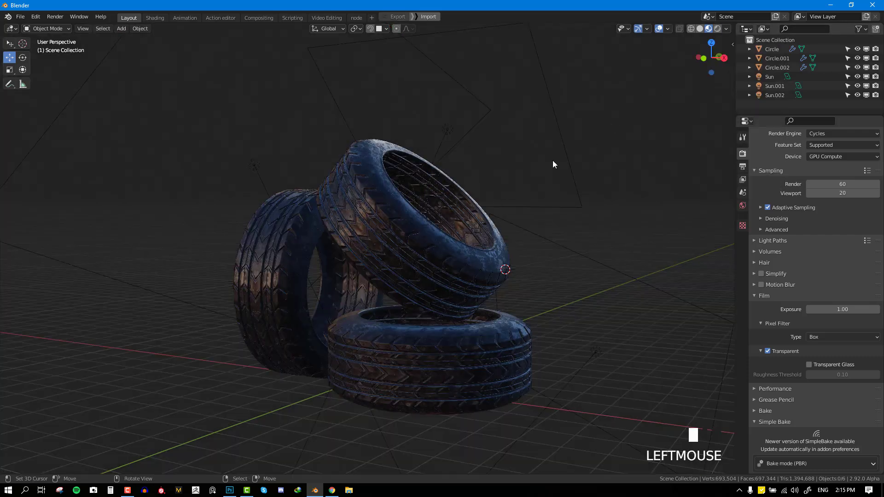
key(alt+grave)
middle_drag(491, 261, 325, 300)
scroll(468, 276, up, 2)
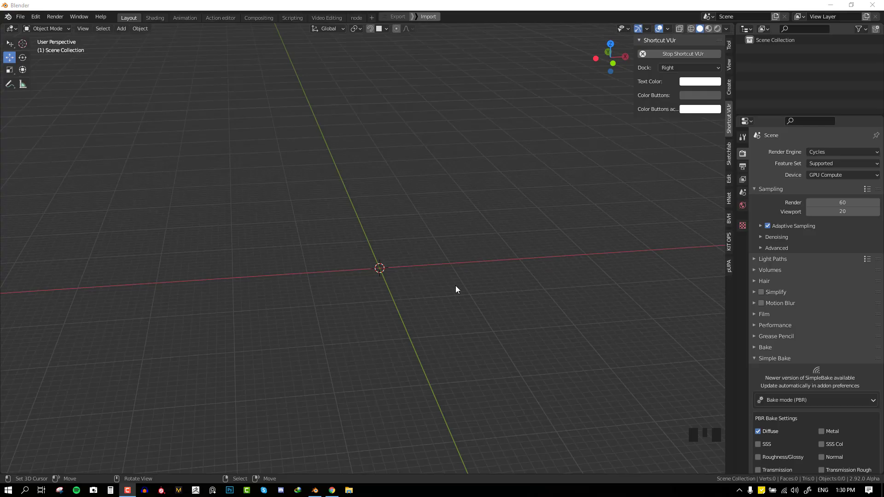
Step: Add a circle mesh and scale it up to about 2.746
middle_drag(455, 286, 454, 284)
key(shift+a)
mouse_move(504, 194)
click(540, 212)
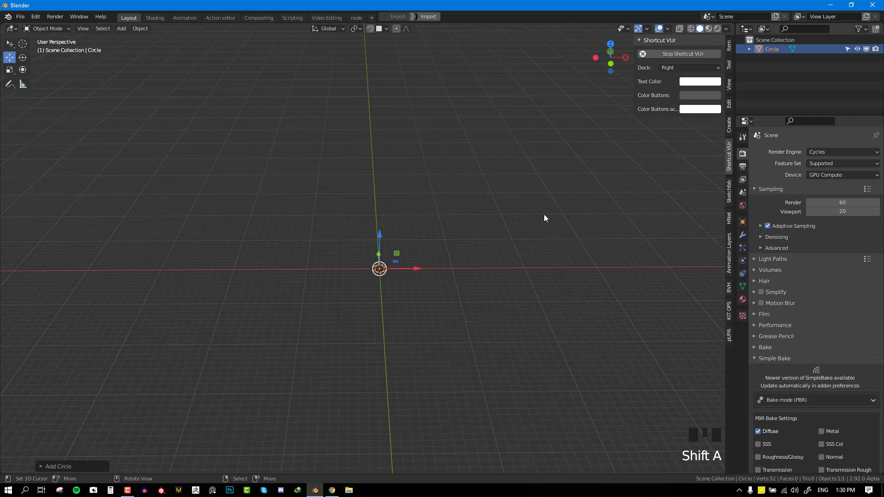
scroll(397, 286, up, 4)
shift+middle_drag(440, 304, 411, 284)
scroll(401, 269, up, 2)
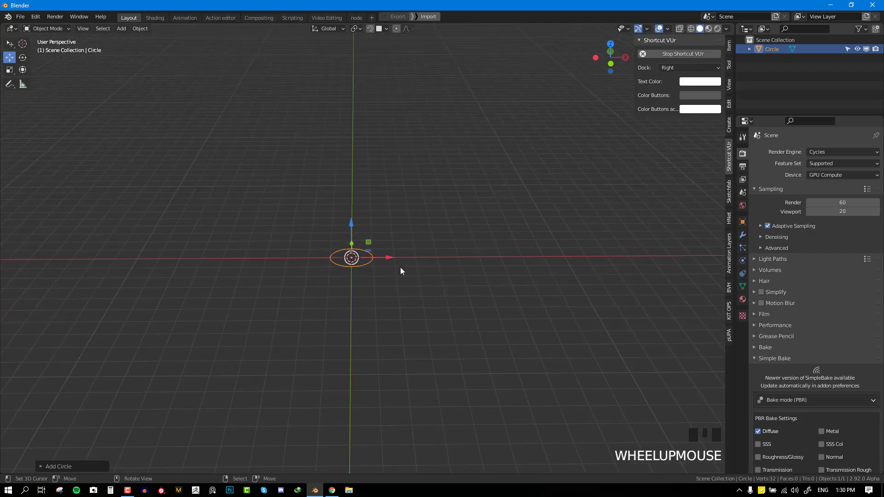
key(s)
click(488, 288)
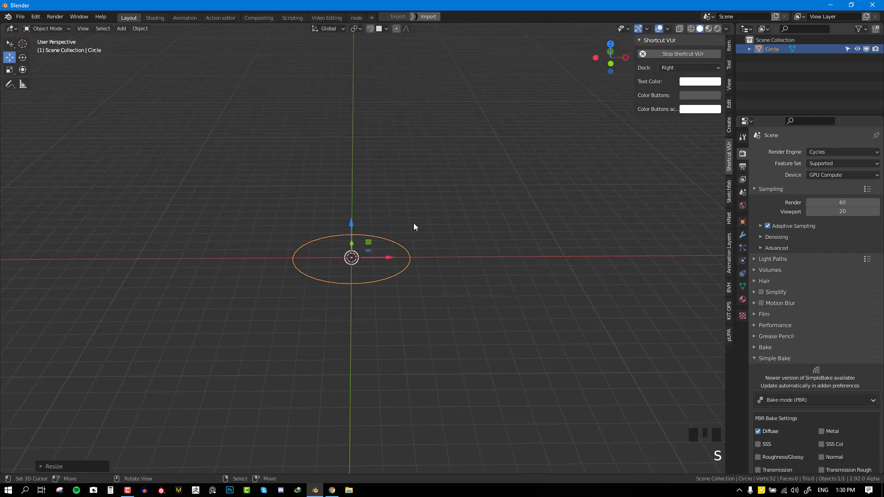
Step: Set the circle's Y rotation to 90° in the N panel
click(729, 45)
double_click(670, 110)
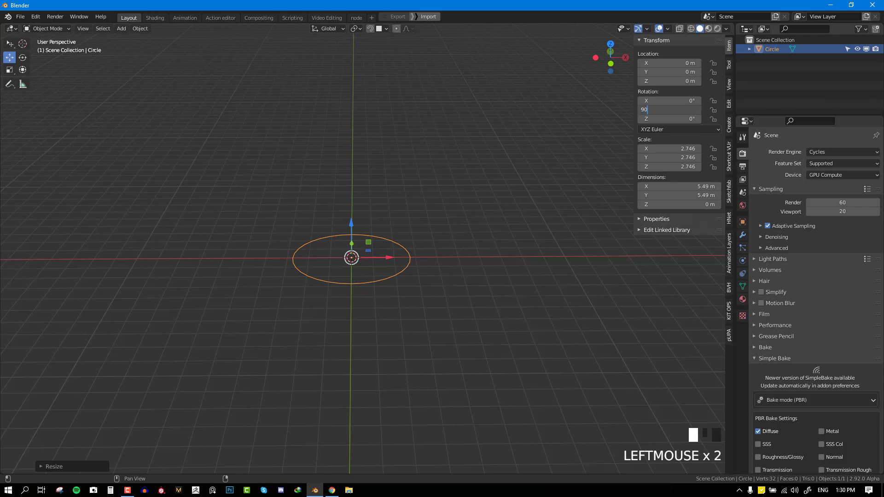
text(90)
key(Return)
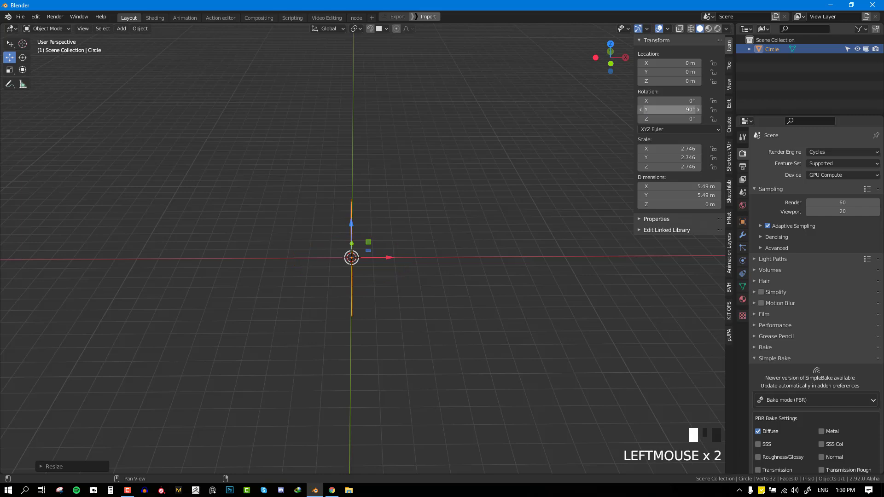
click(59, 30)
Step: In Edit Mode, move the circle's vertices off-centre along X, then view from the front
click(57, 52)
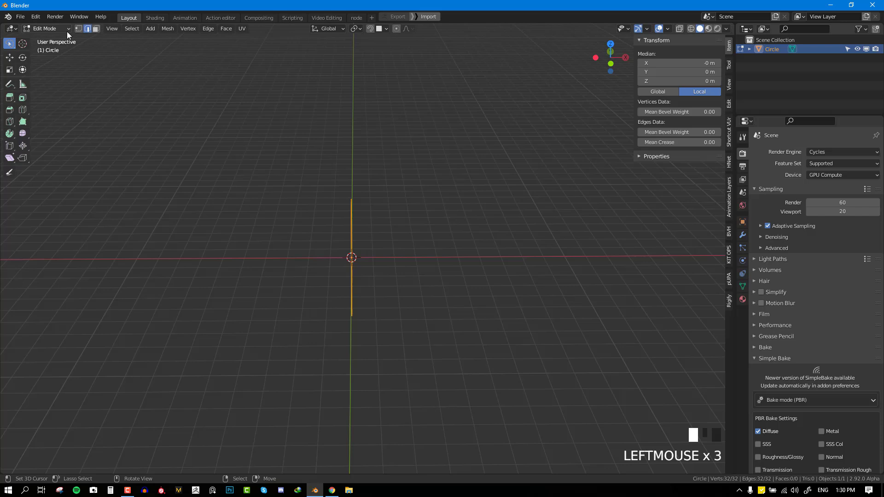
middle_drag(262, 145, 263, 153)
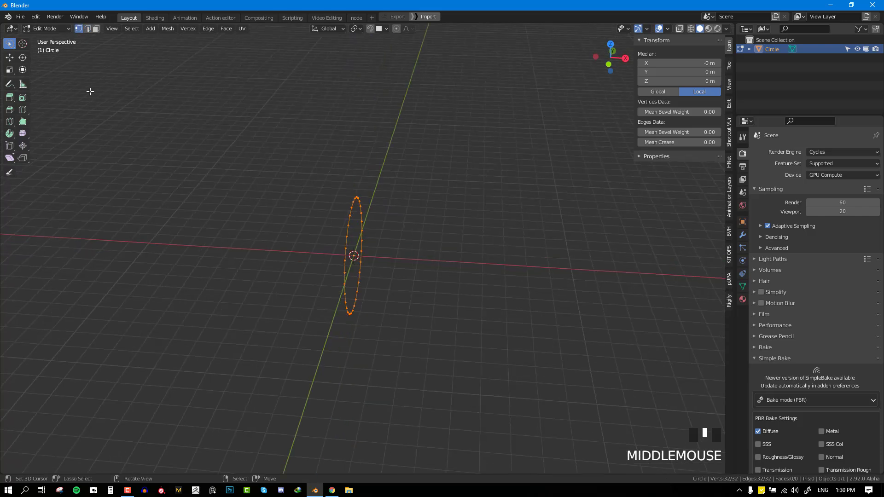
click(14, 56)
drag(390, 259, 421, 263)
key(KP_1)
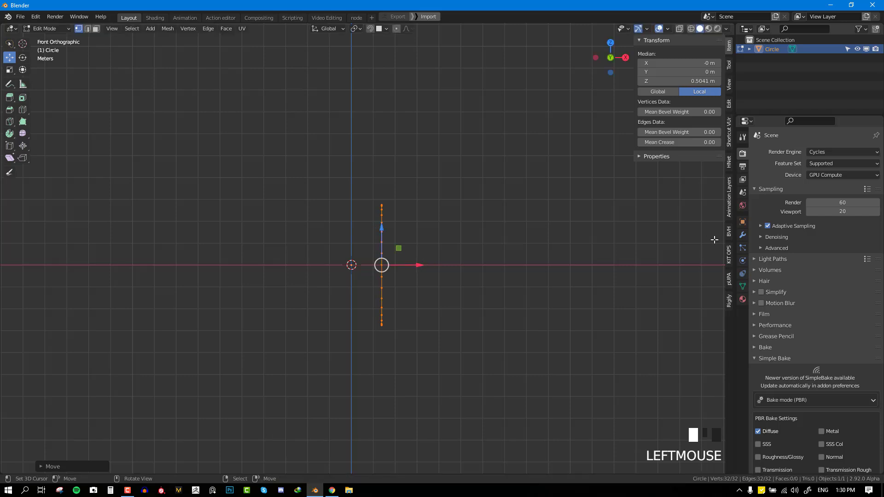
Step: Add a Mirror modifier to the circle and apply all transforms in Object Mode
click(742, 235)
click(809, 153)
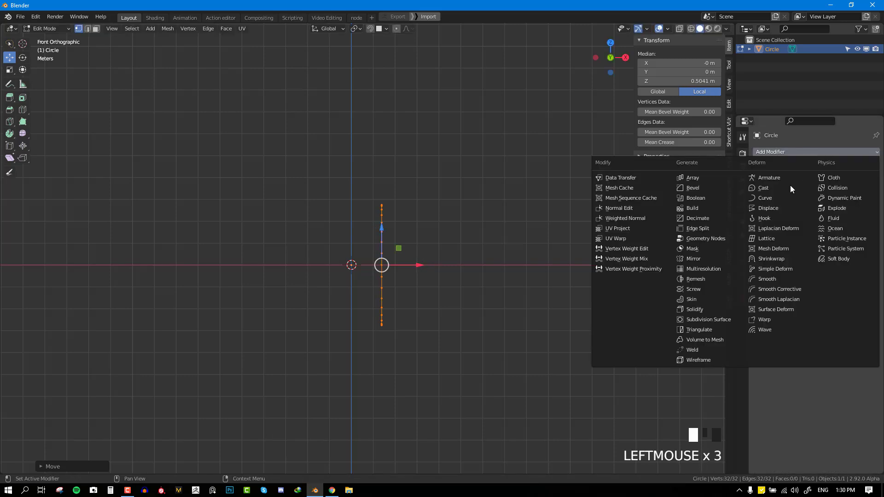
click(709, 259)
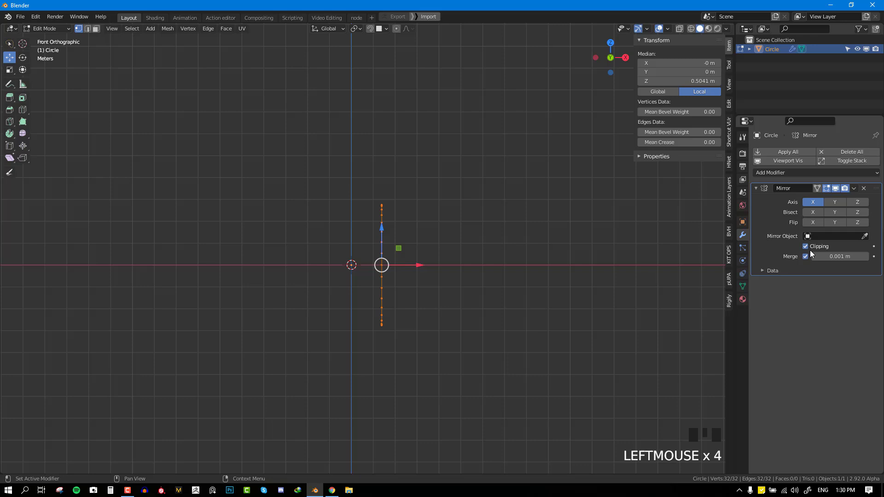
key(Tab)
middle_drag(450, 245, 308, 169)
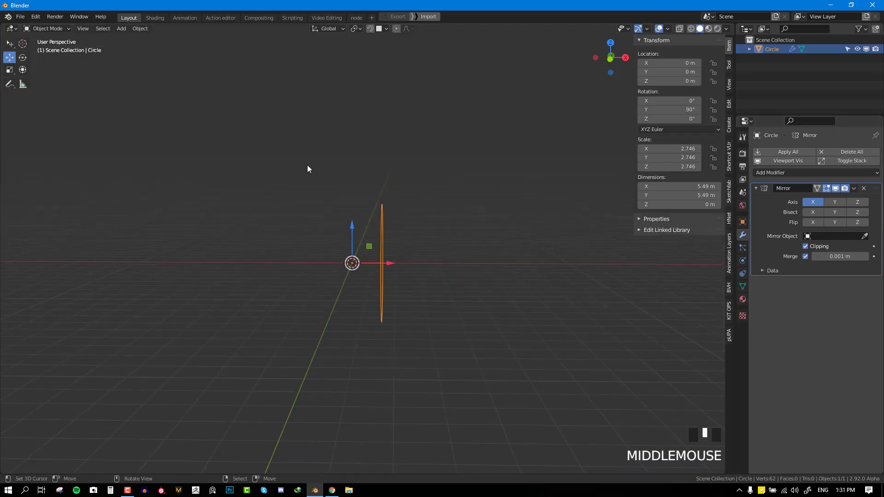
click(140, 28)
mouse_move(175, 78)
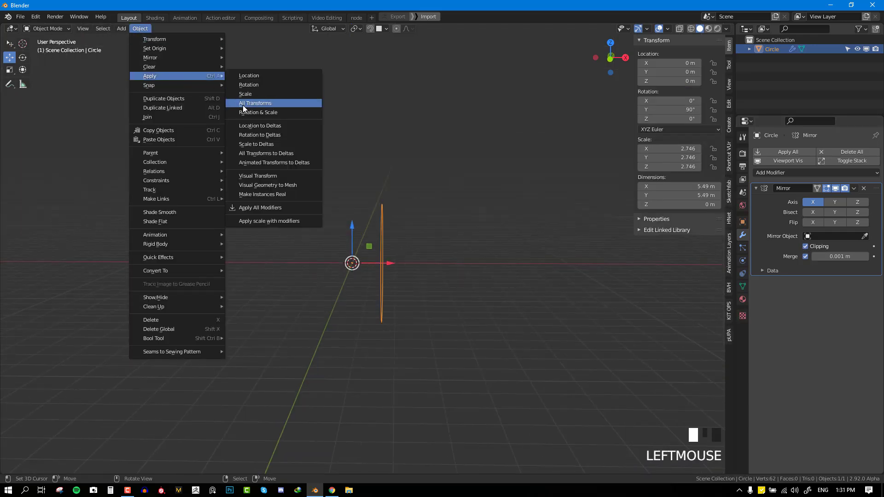
click(243, 104)
Step: Slide the circle along X closer to the mirror centre
key(ctrl+a)
click(466, 163)
middle_drag(466, 165, 446, 177)
key(Tab)
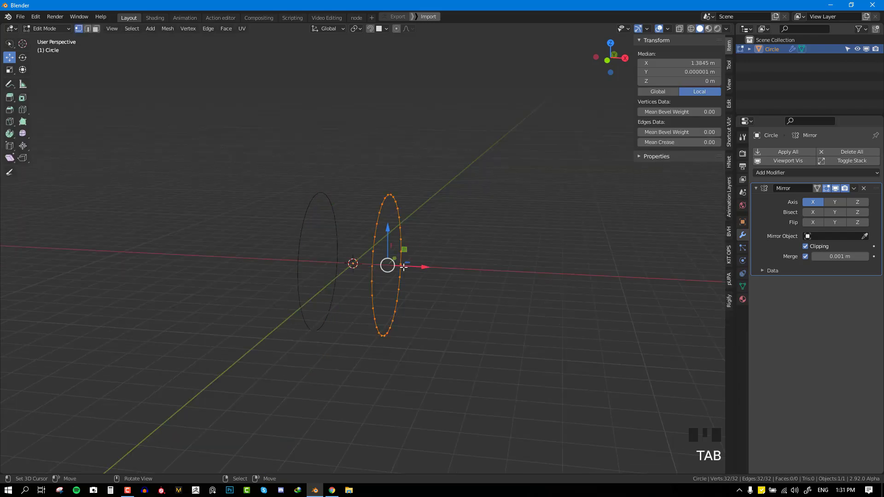
drag(427, 269, 417, 268)
Step: Extrude the circle's edge loop into a cylindrical band
alt+right_click(363, 241)
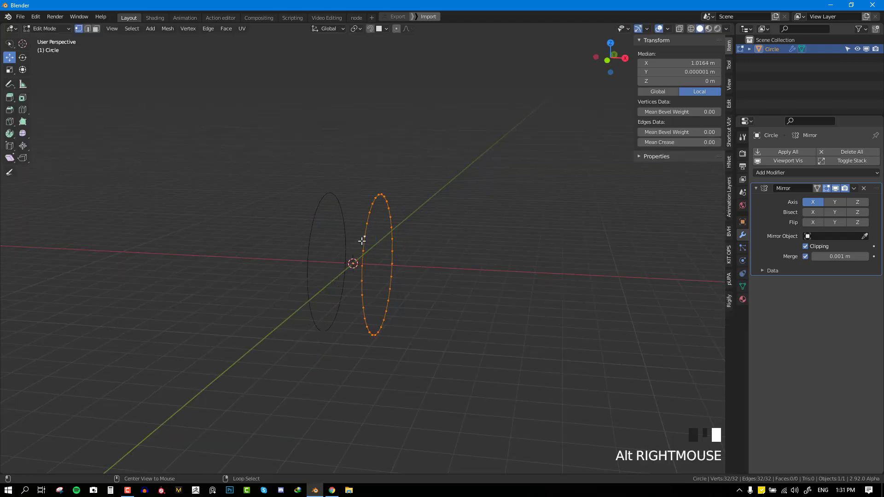
middle_drag(363, 241, 414, 247)
key(e)
click(419, 251)
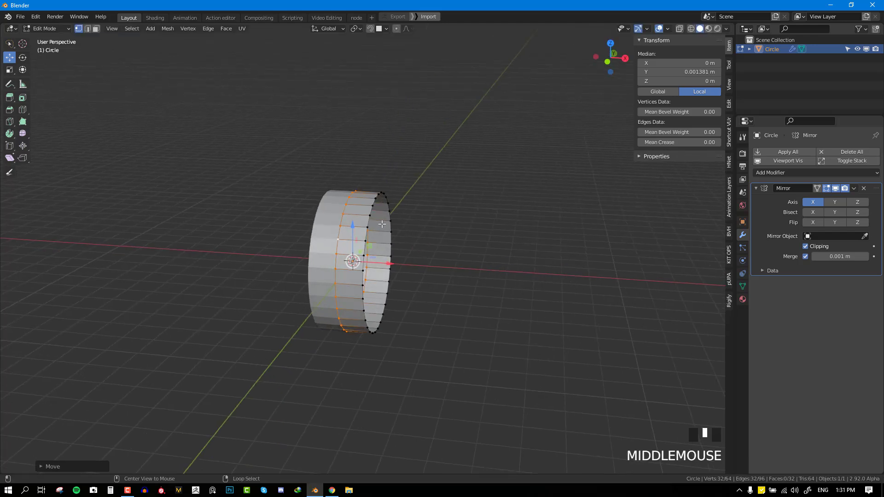
Step: Move the outer rim loop inward, then extrude and scale it to form the sidewall
alt+right_click(394, 247)
drag(409, 265, 403, 263)
middle_drag(402, 262, 408, 260)
scroll(407, 260, up, 2)
key(e)
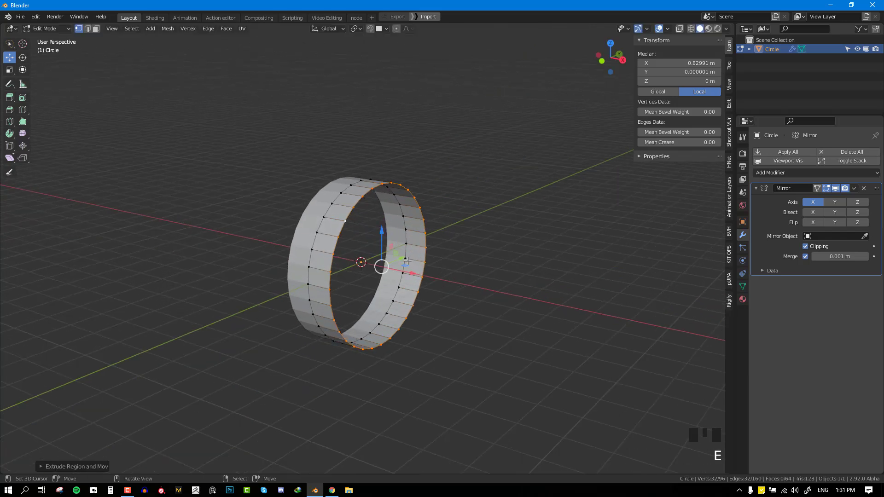
key(s)
click(432, 278)
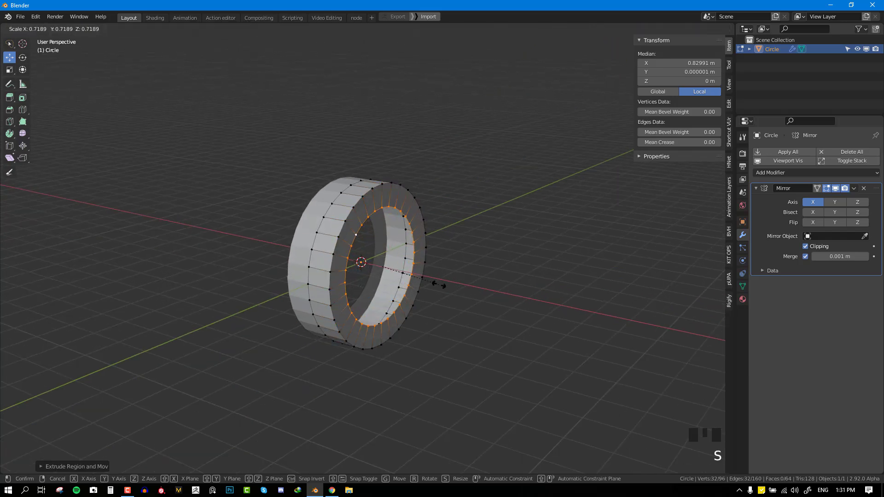
Step: Bevel a rim edge loop with two segments
middle_drag(433, 278, 363, 253)
key(a)
click(408, 267)
key(alt+a)
alt+right_click(364, 253)
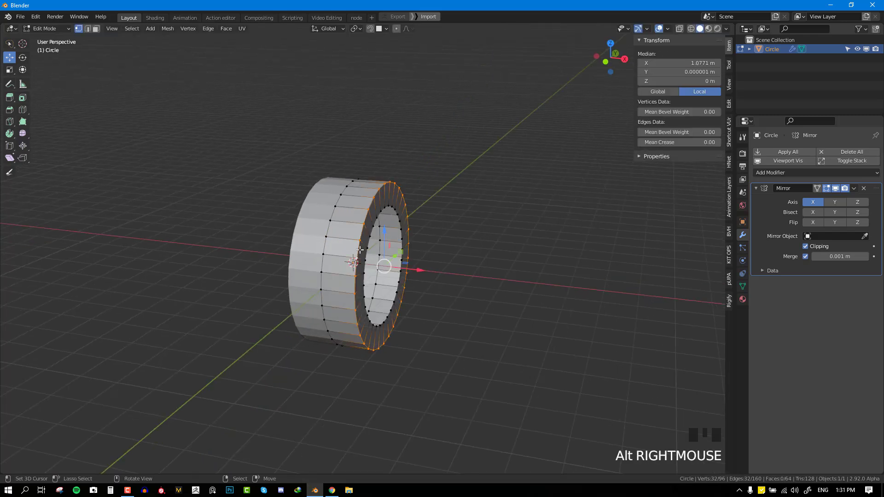
key(ctrl+b)
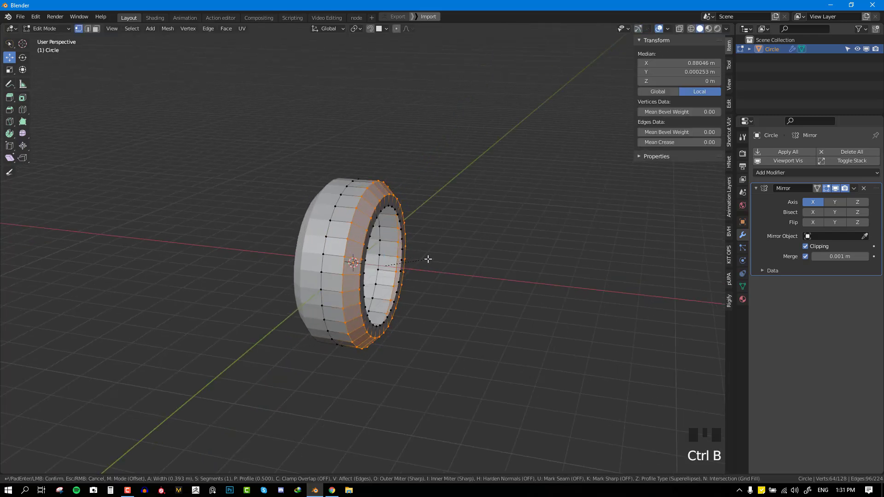
scroll(425, 258, up, 1)
click(424, 256)
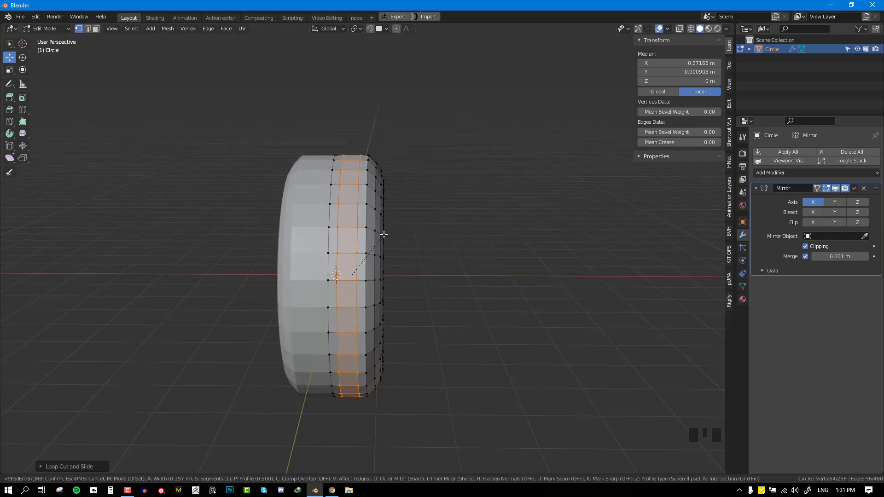
Step: Confirm the second bevel and slide a vertical tread edge loop along the tread
click(380, 233)
middle_drag(381, 233, 372, 259)
key(alt+a)
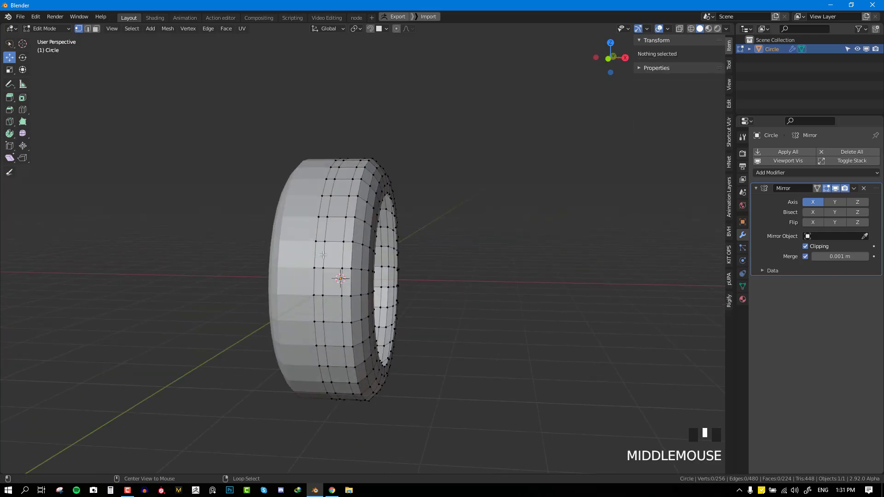
alt+right_click(323, 254)
key(g)
key(g)
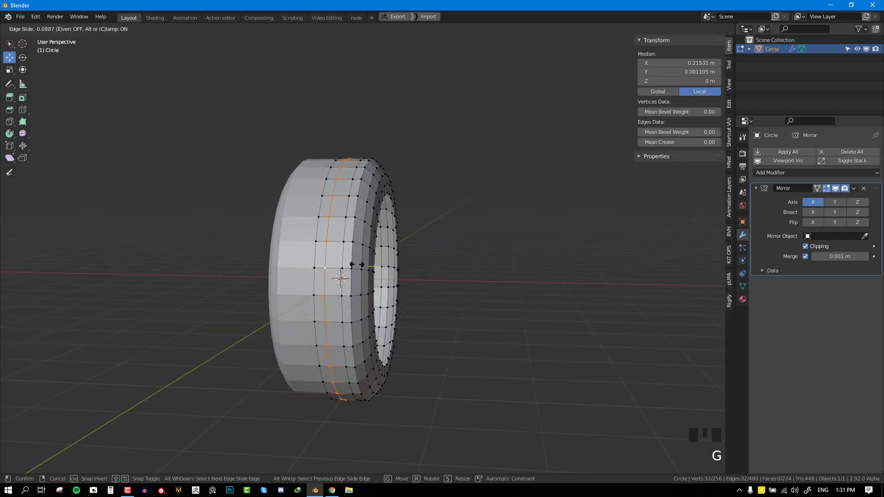
click(357, 264)
key(g)
key(g)
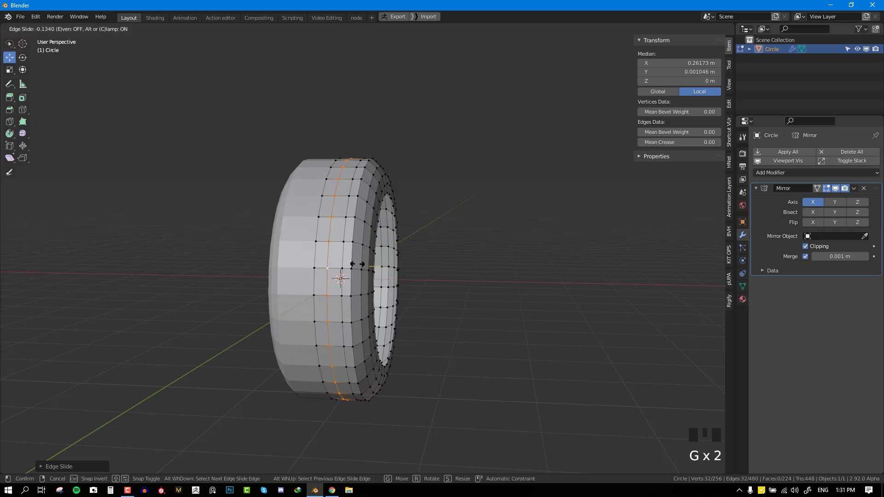
click(357, 264)
Step: From a side view, select face loops around the tread, then clear the selection
middle_drag(358, 265, 341, 261)
key(alt+a)
key(alt+KP_3)
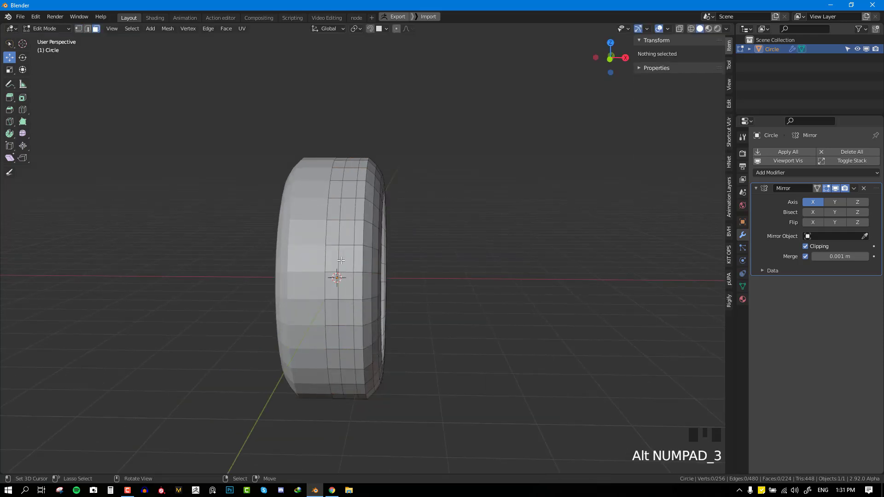
alt+right_click(342, 257)
alt+shift+right_click(347, 258)
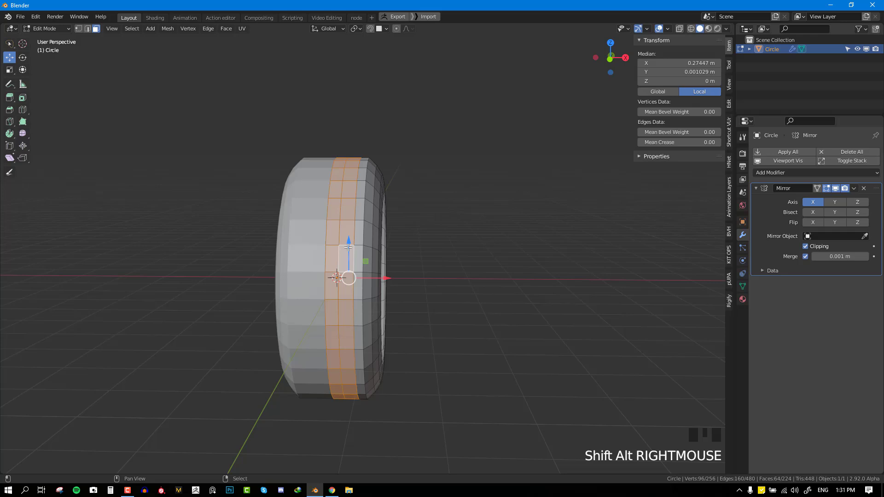
scroll(341, 251, up, 1)
key(alt+a)
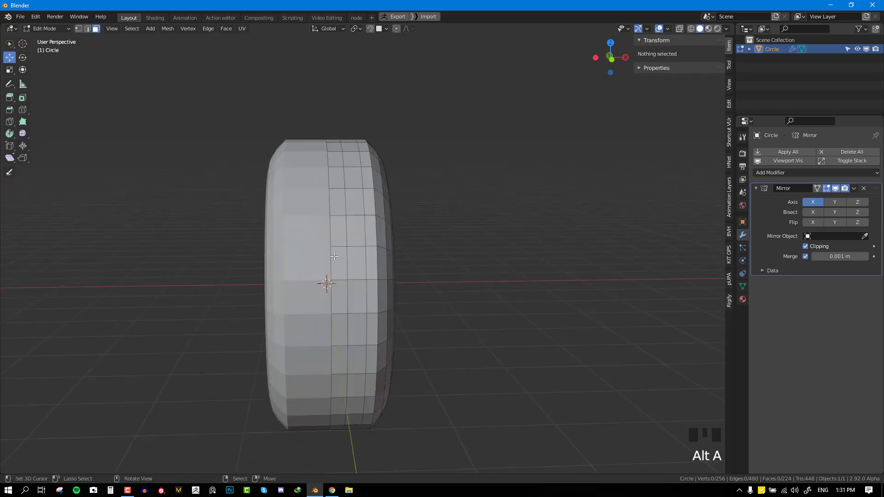
Step: Bevel the tread edge loops into narrow strips, then extrude and scale them inward to 0.978
middle_drag(334, 257, 348, 257)
key(2)
alt+shift+right_click(348, 258)
key(ctrl+b)
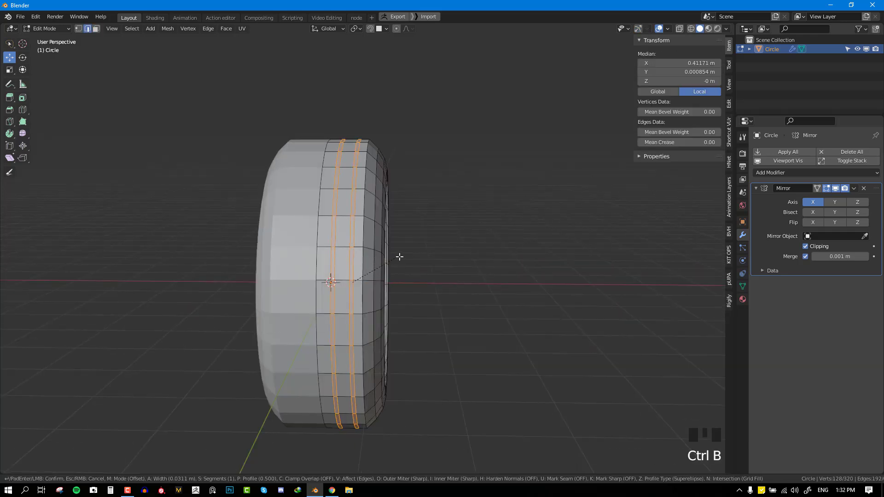
click(398, 257)
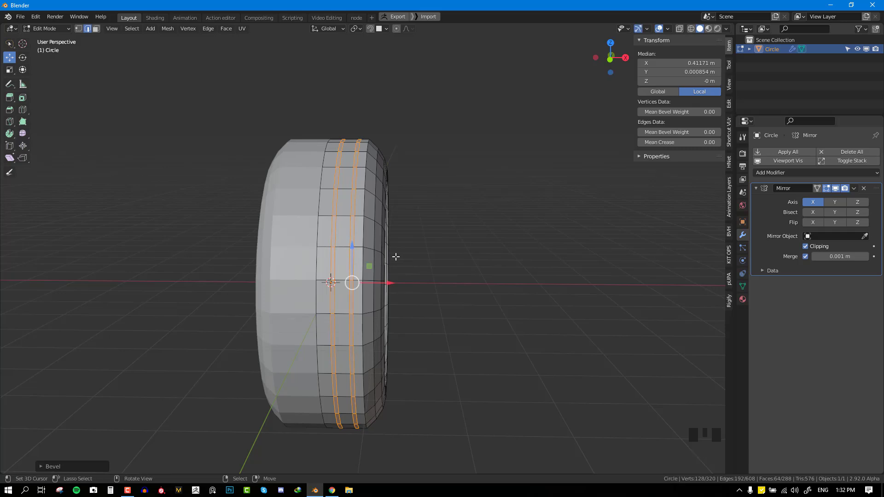
key(e)
key(s)
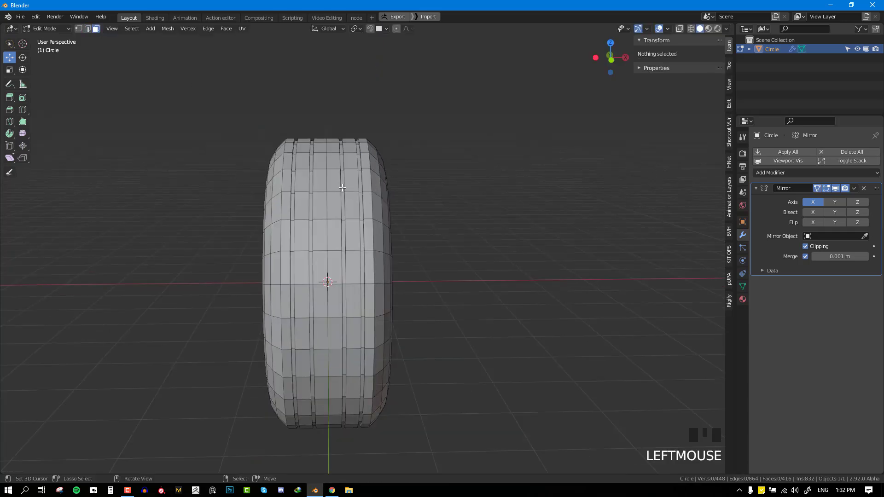
Step: Grow the centre face loop selection across the whole tread, then select the centre edge loop
alt+right_click(336, 190)
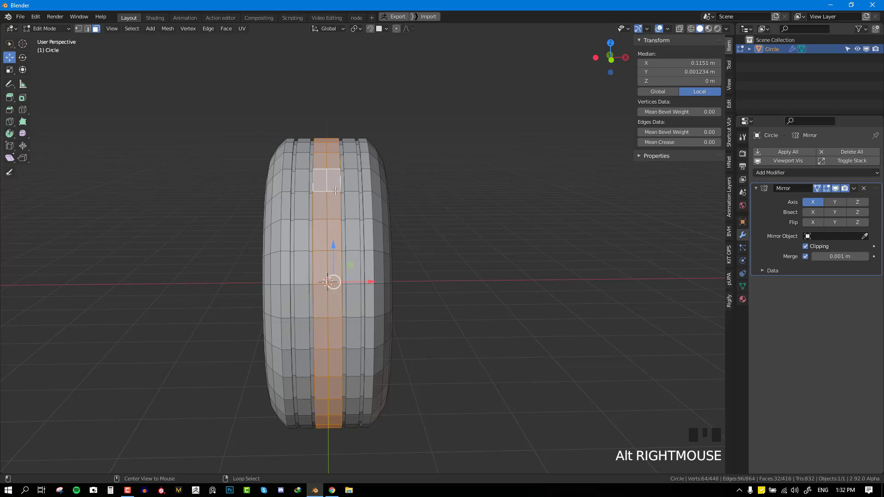
key(ctrl+KP_Add)
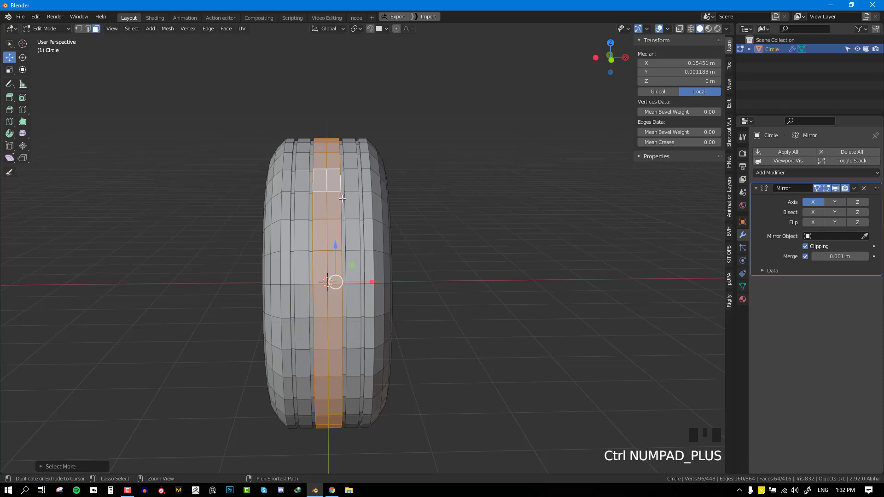
key(ctrl+KP_Add)
key(ctrl+KP_Add)
key(ctrl+KP_Add)
key(ctrl+KP_Add)
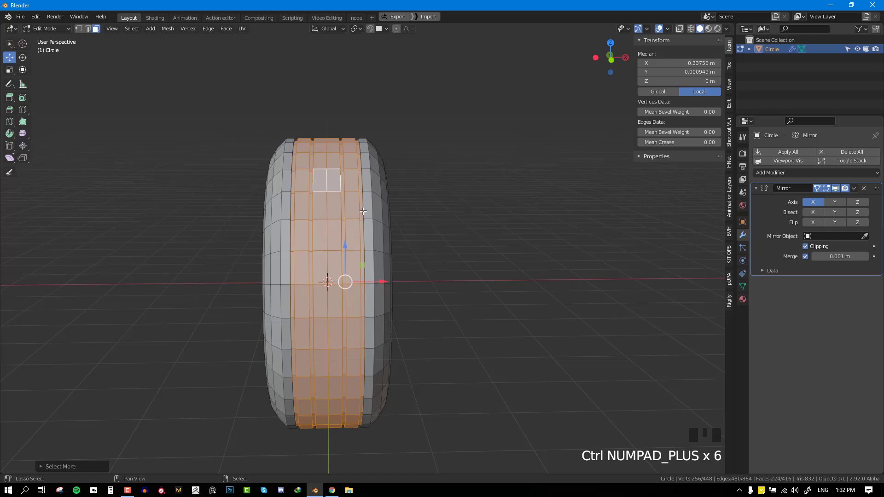
alt+right_click(327, 215)
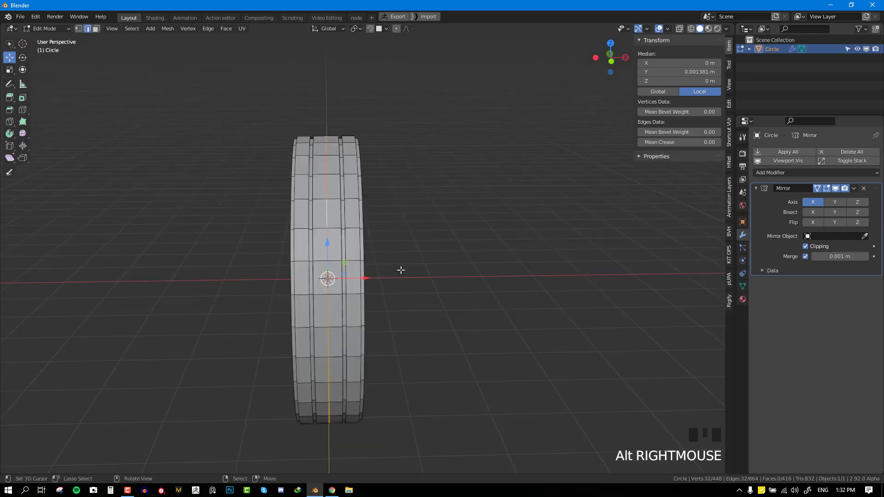
scroll(401, 271, up, 1)
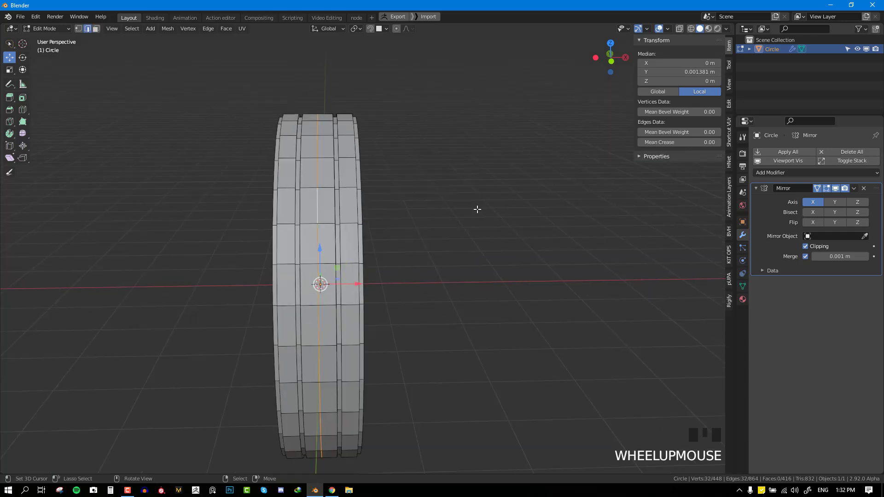
Step: Rotate the tread's centre edge loop on X to form the chevron tilt
click(728, 67)
click(728, 49)
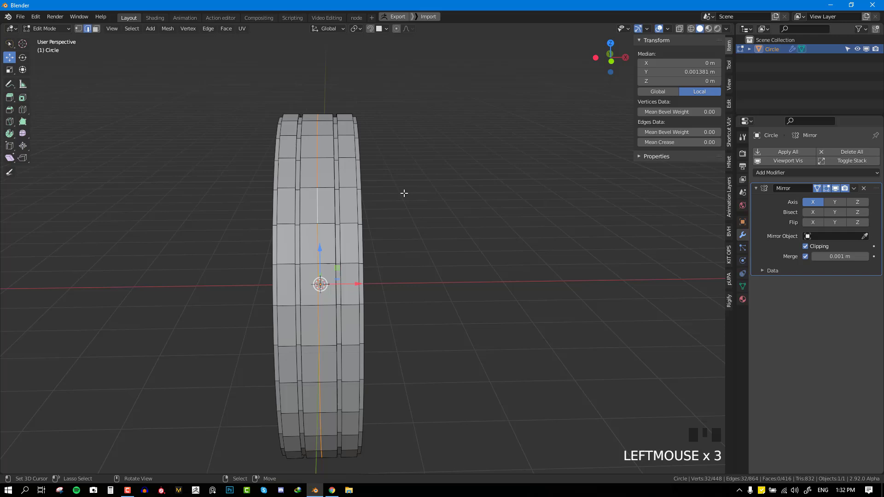
key(r)
key(x)
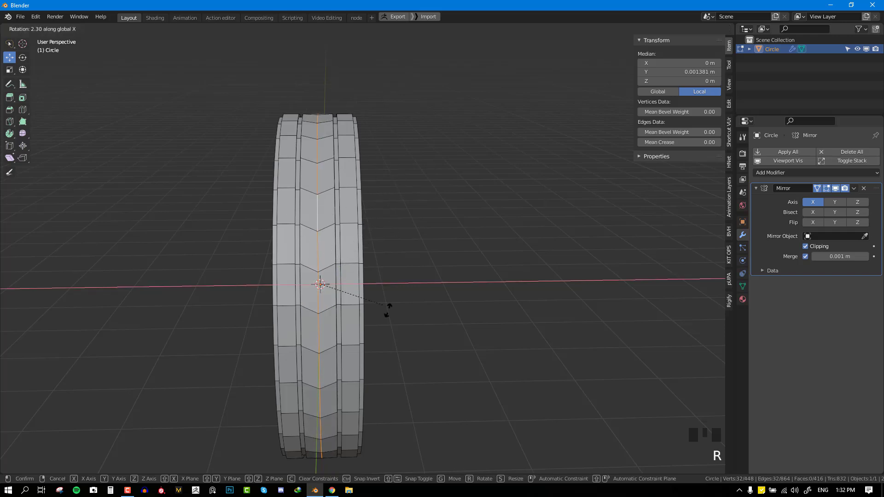
click(367, 436)
Step: Add a centred loop cut through the side rib, cancelling trial rotations
key(ctrl+r)
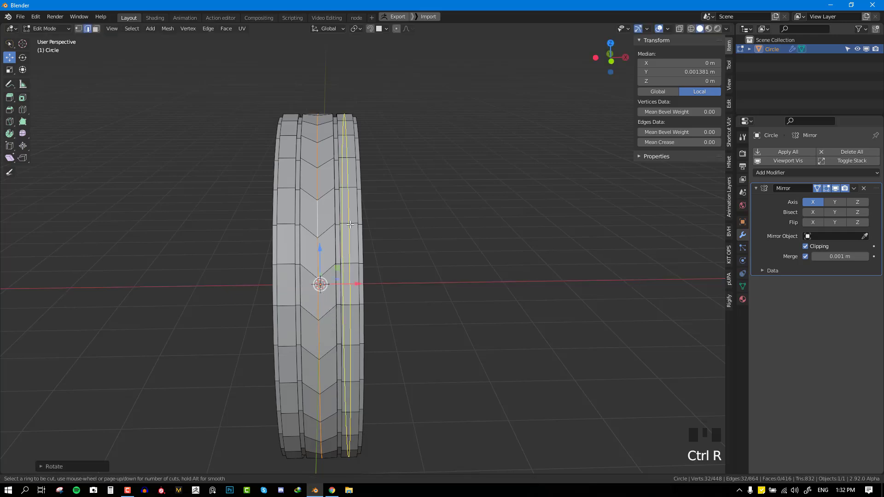
click(350, 224)
right_click(350, 224)
key(r)
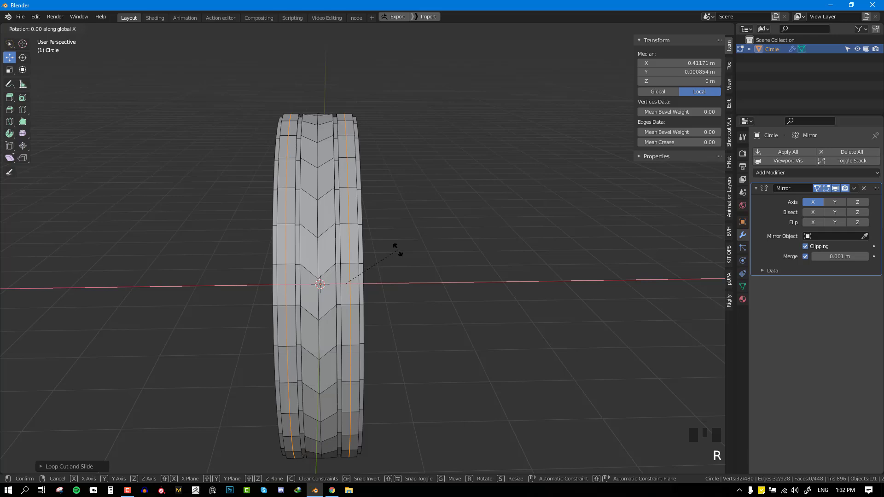
right_click(399, 249)
key(r)
key(r)
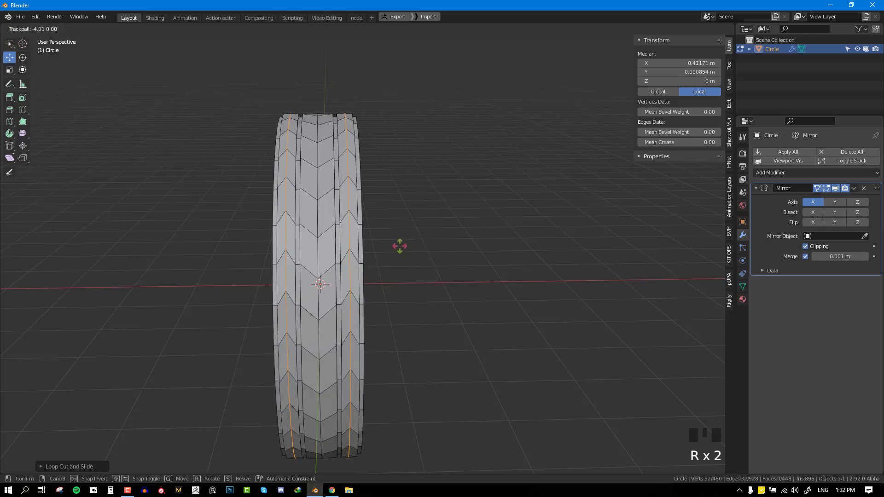
right_click(400, 246)
Step: Rotate the side rib's new edge loop on X to give it the chevron tilt
middle_drag(400, 246, 414, 251)
key(alt+a)
mouse_move(361, 265)
middle_down()
mouse_move(386, 288)
mouse_move(367, 280)
middle_up()
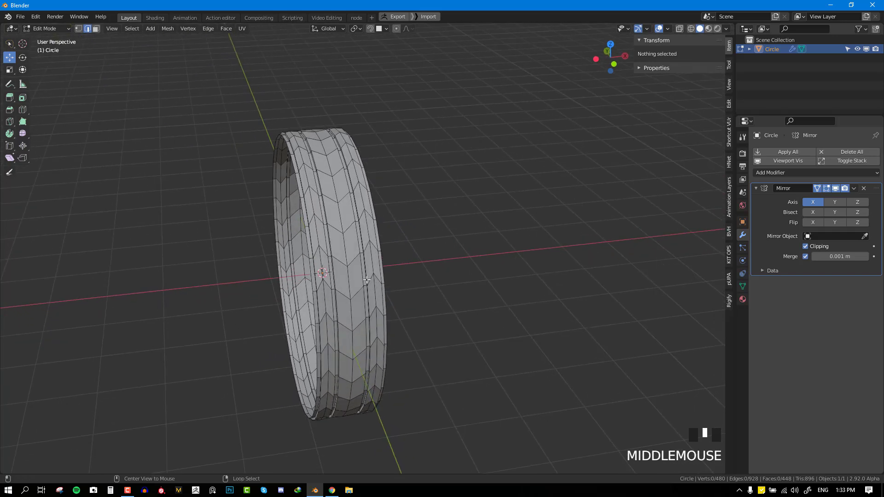
alt+right_click(366, 281)
key(r)
key(x)
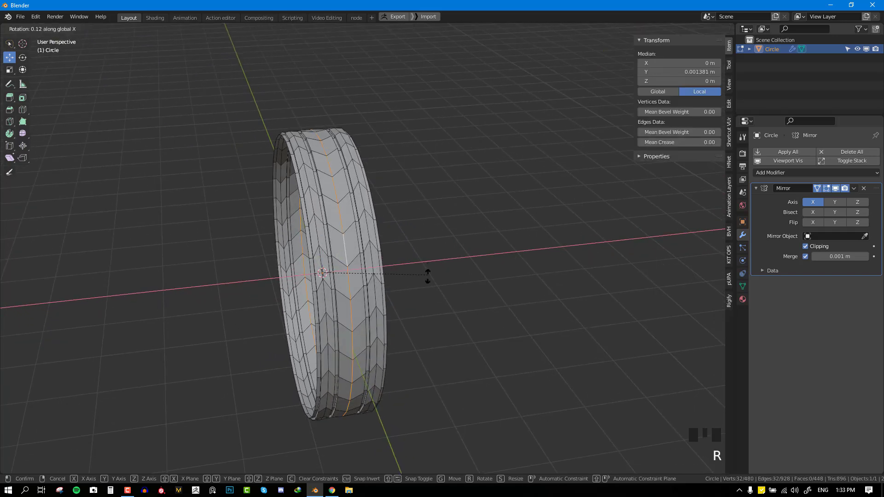
click(449, 336)
Step: Select the middle face loop of the tread plus neighbouring face loops
middle_drag(369, 304, 345, 299)
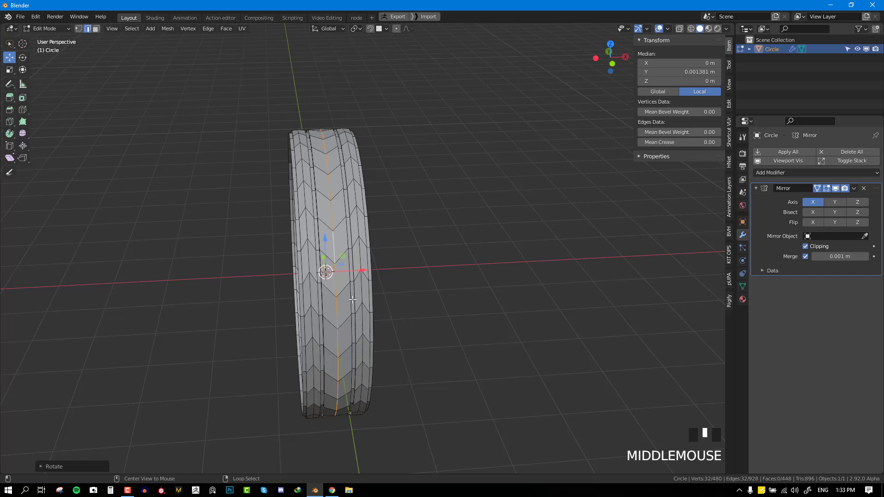
key(alt+a)
click(96, 28)
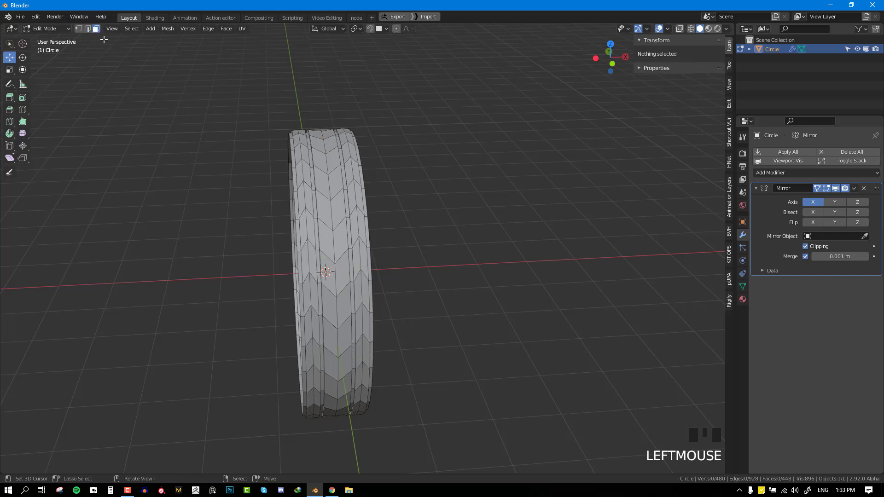
alt+right_click(328, 201)
middle_drag(369, 205, 387, 203)
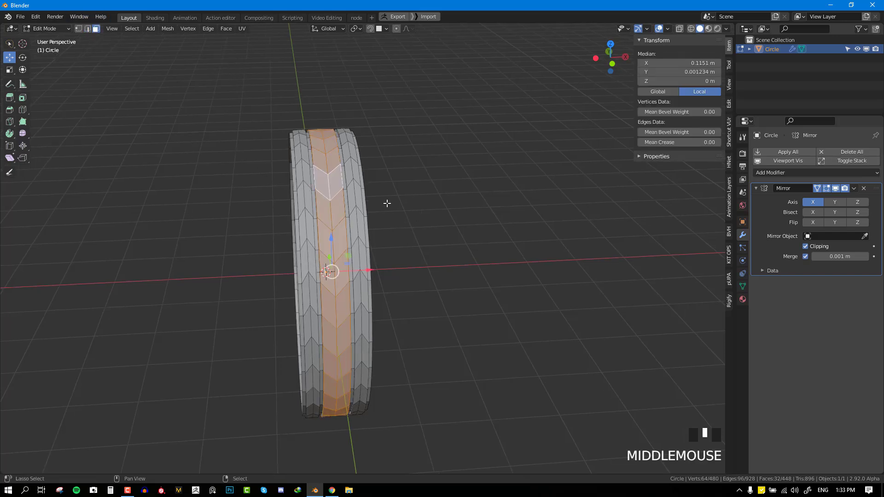
alt+shift+right_click(357, 182)
alt+shift+right_click(352, 191)
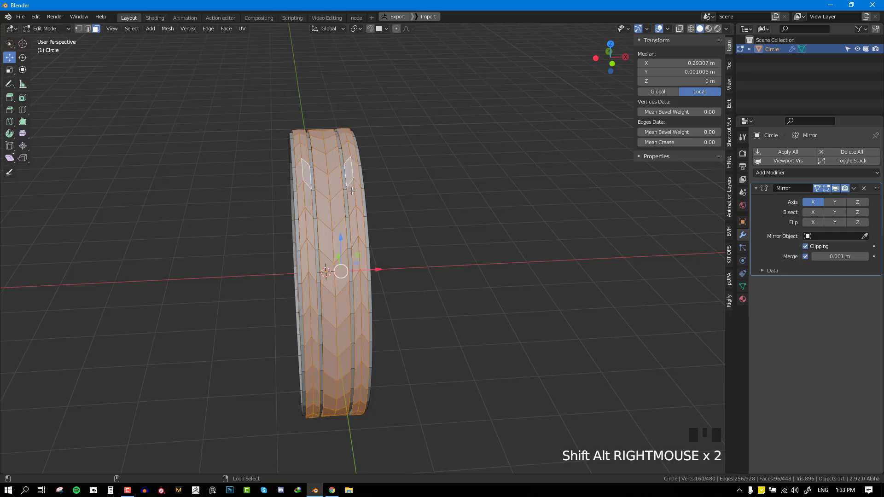
Step: Grow the middle face loop selection and scale it along X
middle_drag(354, 207, 334, 196)
key(alt+a)
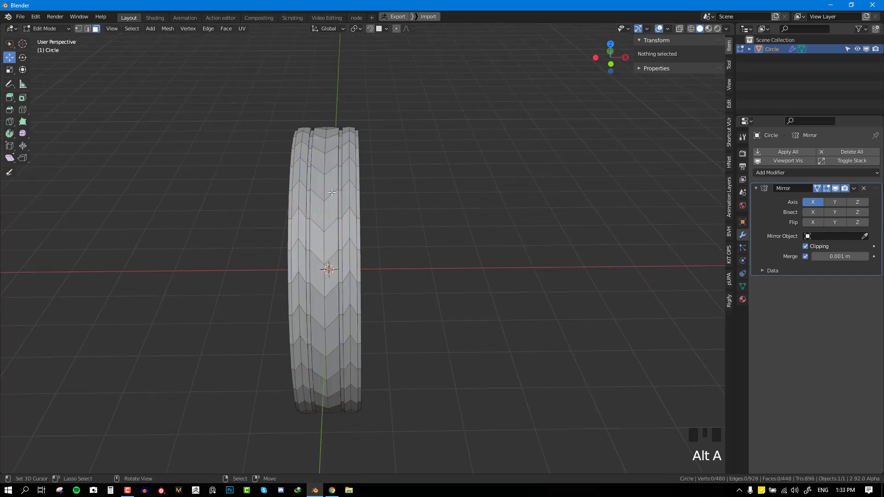
alt+right_click(332, 193)
key(ctrl+KP_Add)
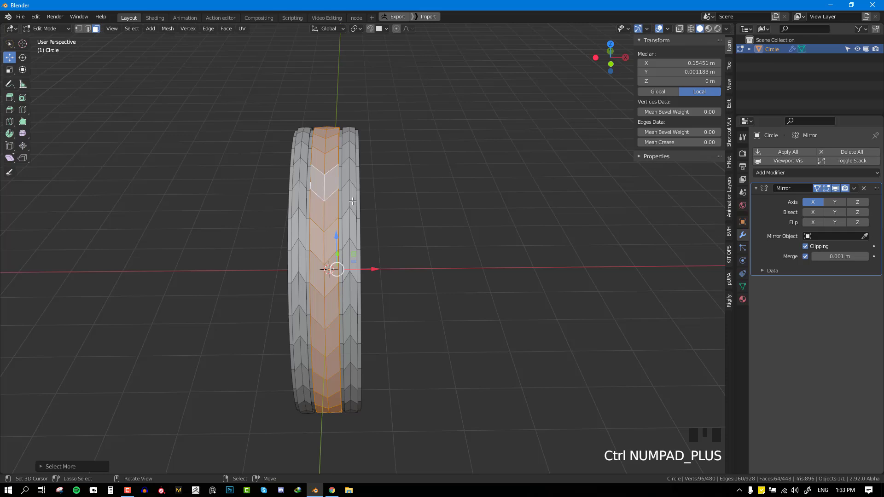
key(s)
key(x)
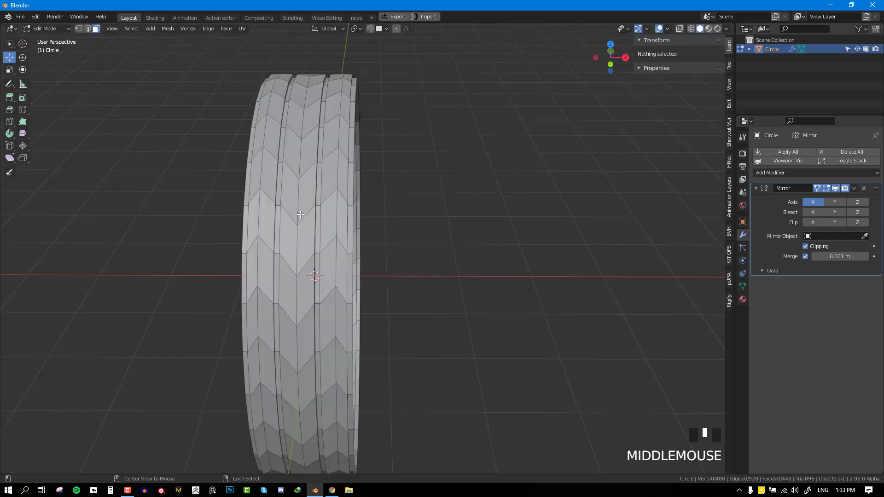
alt+right_click(300, 214)
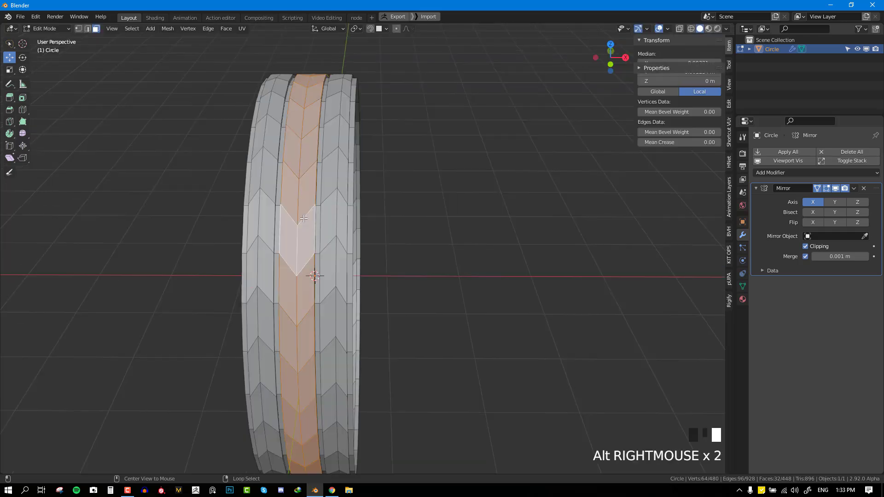
Step: Edge-slide an edge loop along the side rib
key(alt+KP_2)
alt+right_click(339, 206)
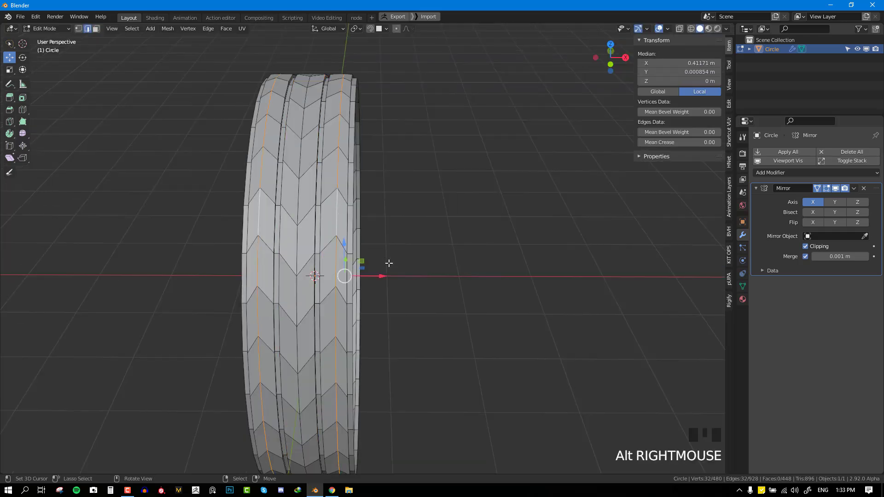
key(g)
key(g)
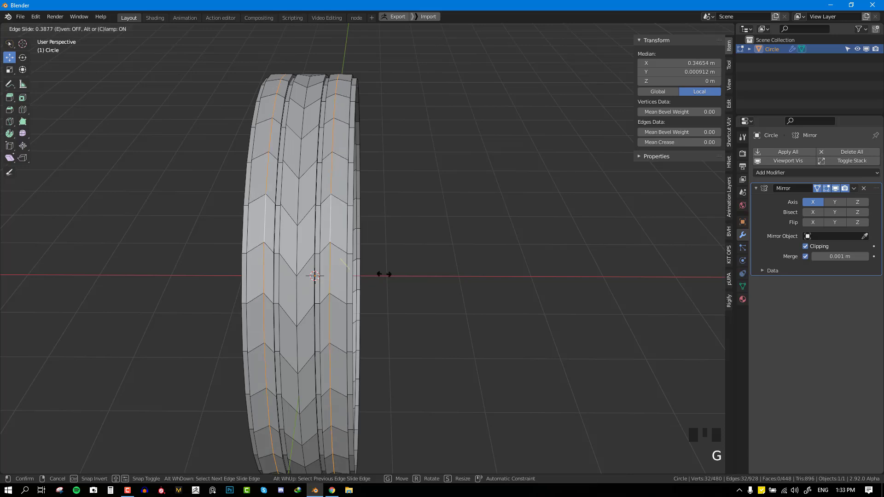
click(386, 274)
Step: Select three face loops on the tread
key(alt+a)
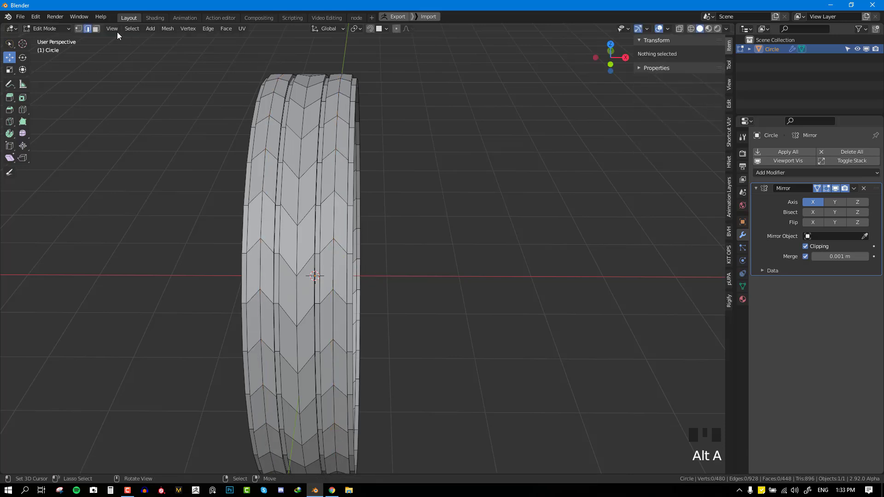
click(95, 28)
alt+right_click(306, 131)
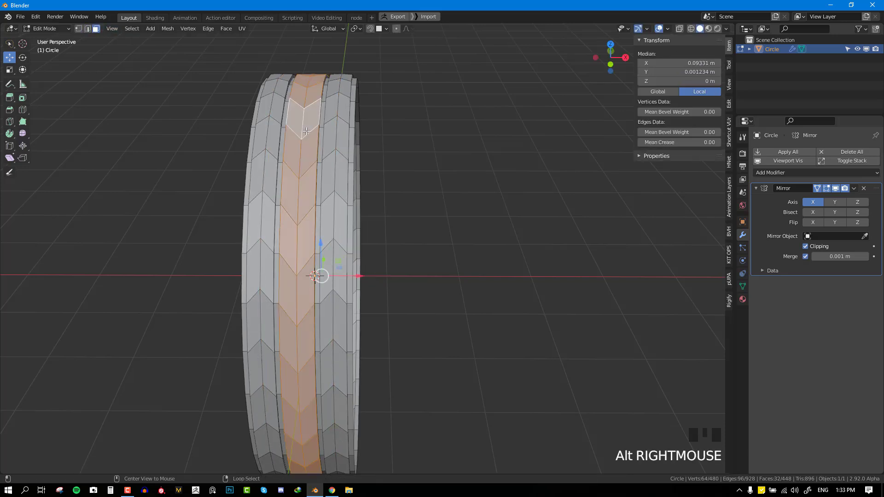
alt+shift+right_click(330, 152)
alt+shift+right_click(265, 157)
scroll(361, 191, down, 1)
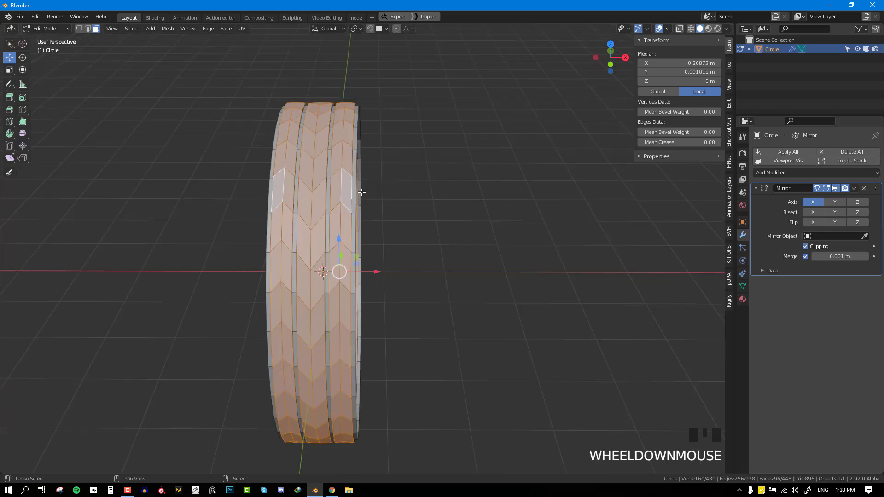
Step: Hide all but the tread faces and bevel their edges, redoing the bevel with a new width
key(shift+h)
middle_drag(362, 192, 377, 218)
key(alt+a)
key(a)
key(ctrl+b)
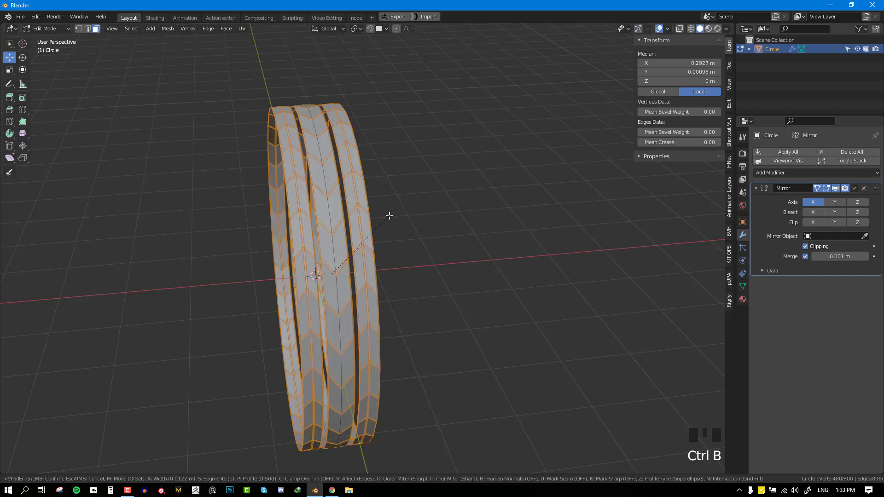
click(389, 216)
scroll(391, 217, up, 1)
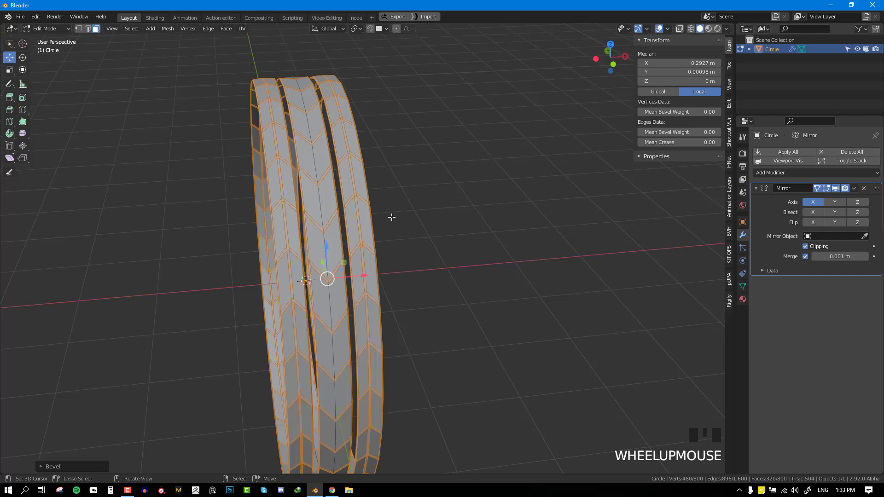
key(ctrl+z)
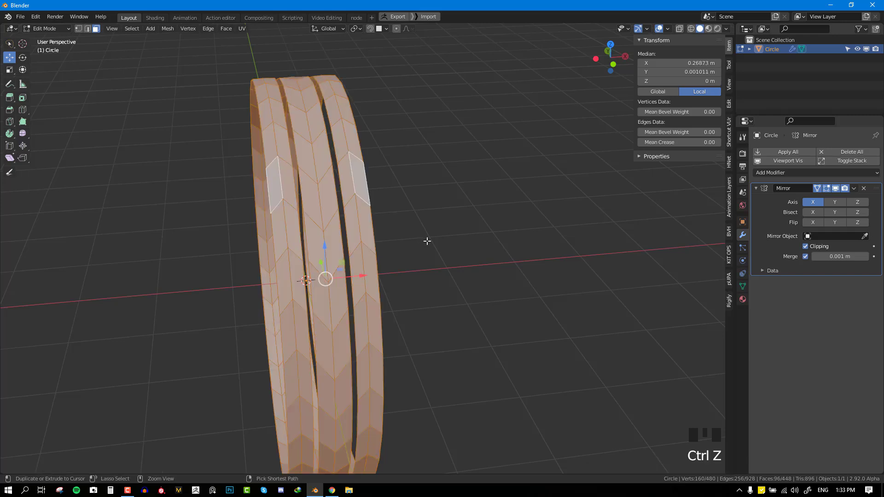
key(ctrl+b)
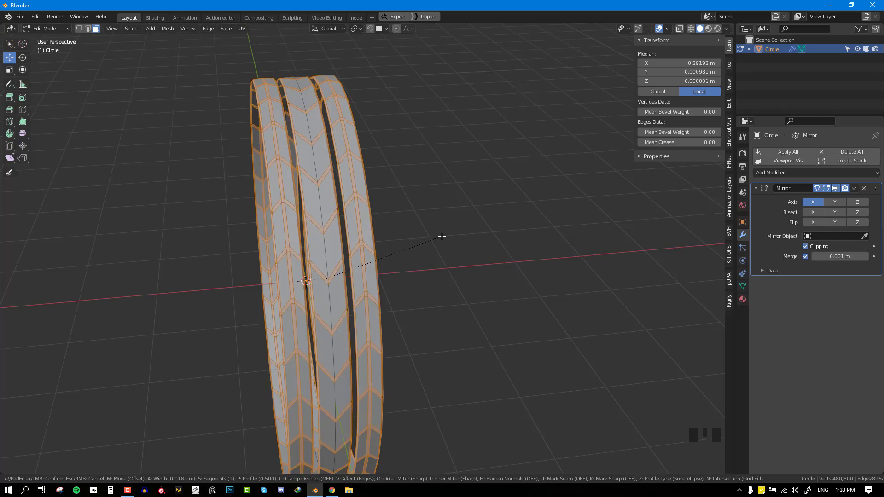
click(442, 236)
Step: Extrude the tread faces in place and scale them inward to inset the chevron grooves
key(e)
right_click(442, 236)
key(s)
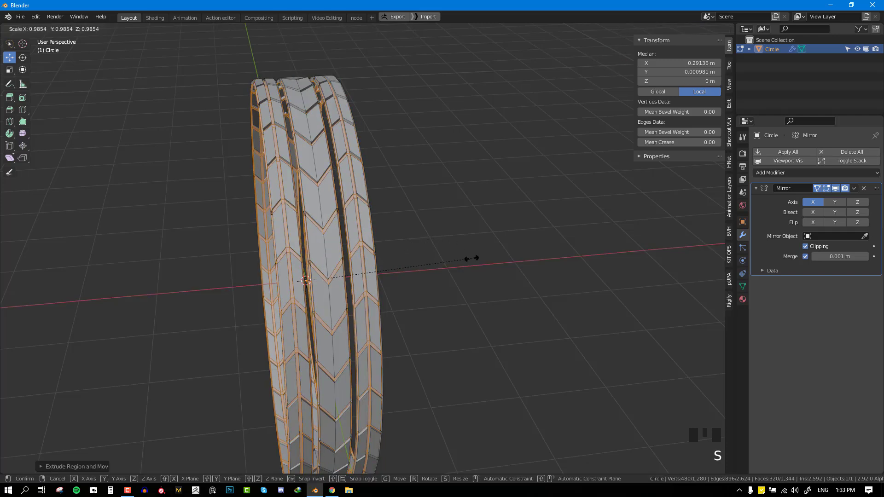
click(483, 263)
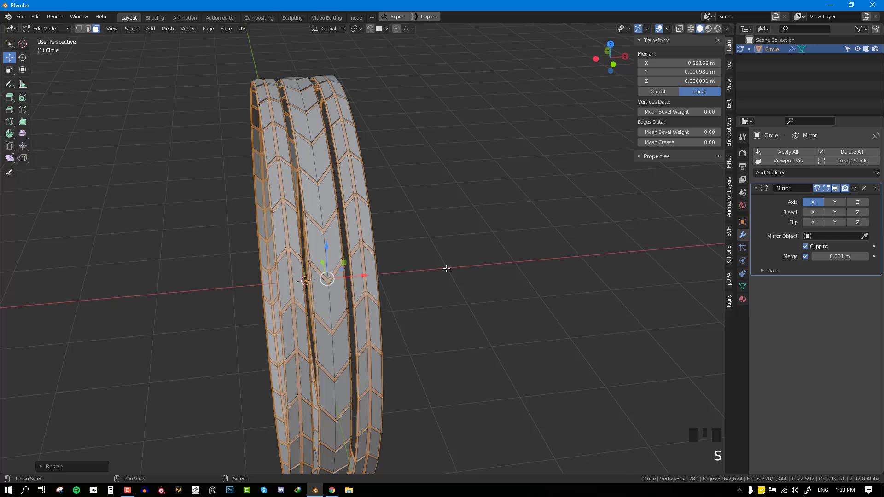
middle_drag(446, 266, 415, 278)
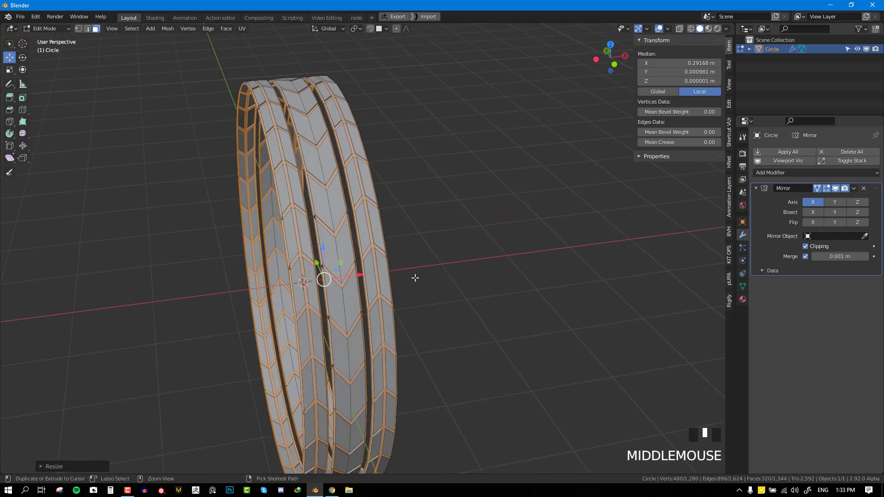
Step: Select the whole connected tread mesh and set its Mean Crease to 1
key(ctrl+l)
click(675, 143)
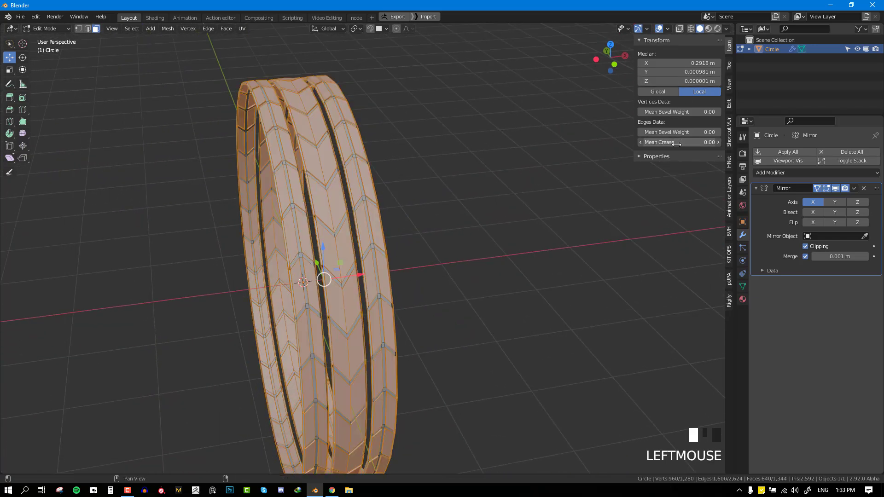
text(1)
key(Return)
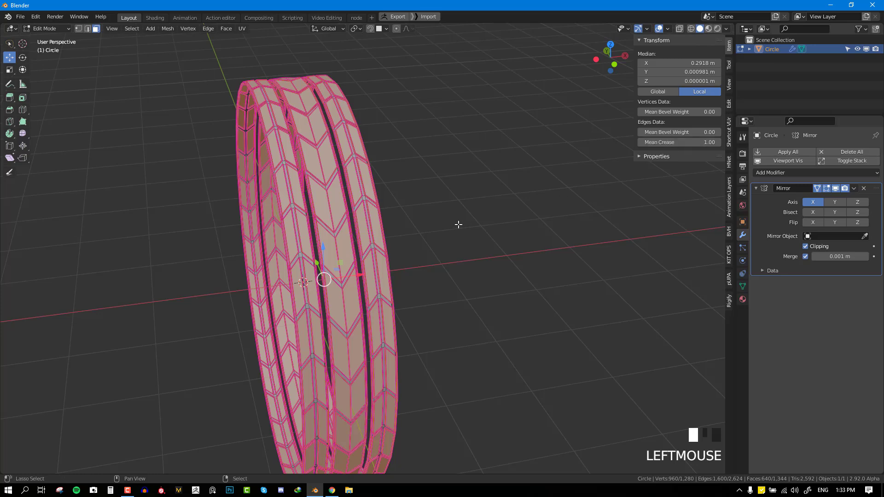
key(shift+e)
Step: Preview the creased tire outside Edit Mode, then reveal the hidden sidewall faces
key(Tab)
middle_drag(449, 231, 357, 251)
key(Tab)
key(alt+a)
key(alt+h)
key(alt+a)
Step: Select two sidewall face loops and hide everything else
alt+right_click(382, 225)
alt+shift+right_click(380, 222)
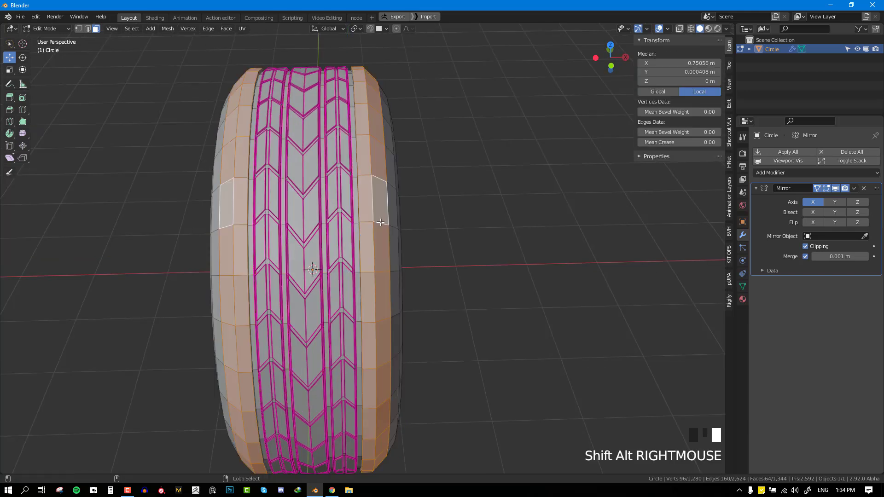
key(shift+h)
middle_drag(414, 251, 359, 212)
key(alt+a)
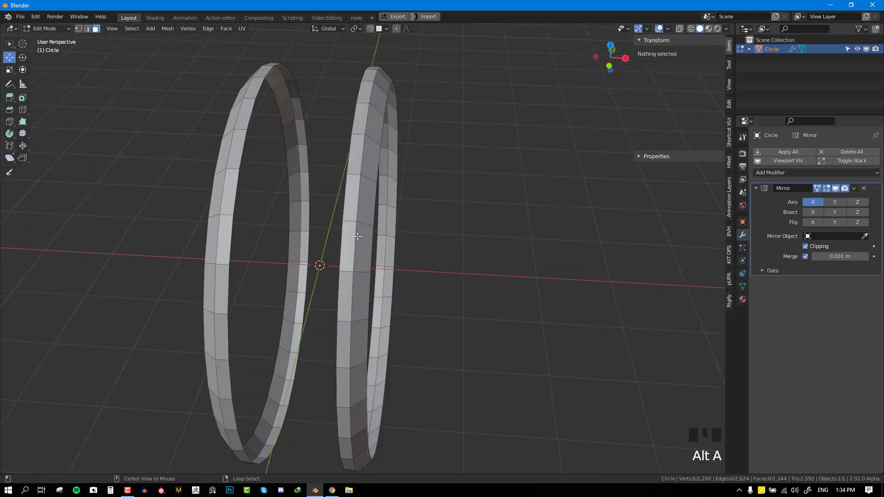
Step: In edge mode, select a sidewall edge loop and rotate it slightly about X
key(alt+KP_3)
key(alt+KP_2)
alt+right_click(357, 211)
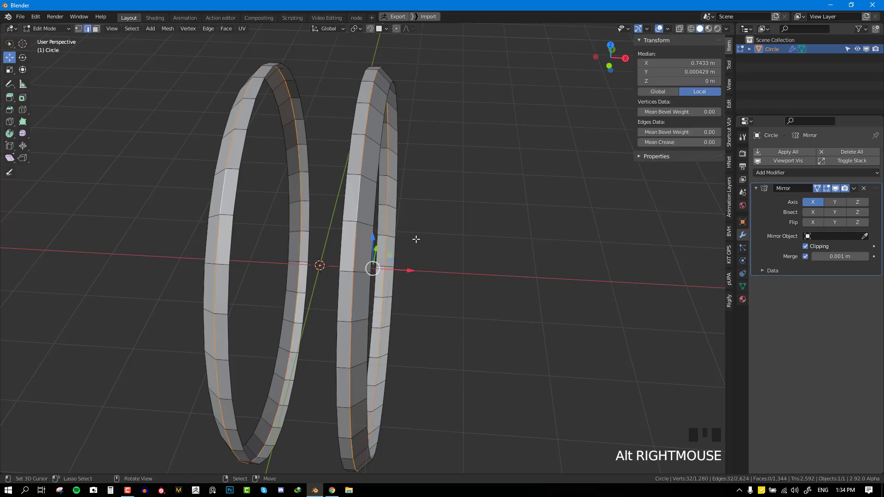
key(r)
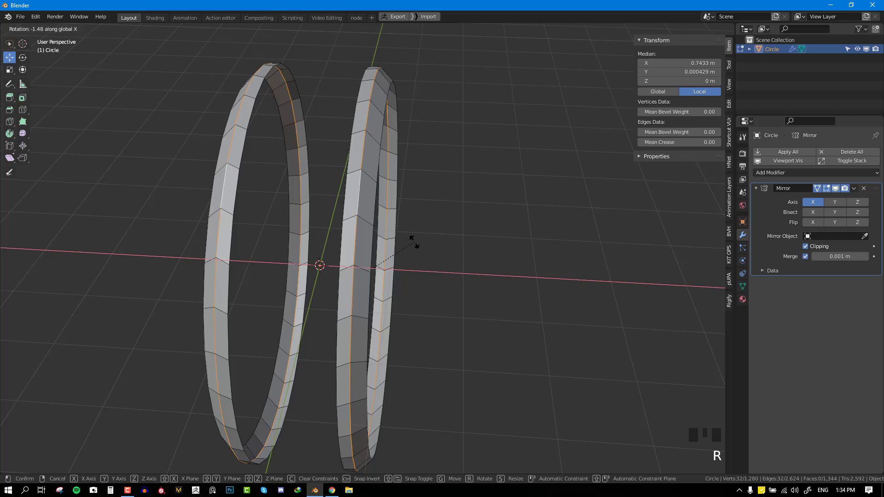
click(380, 347)
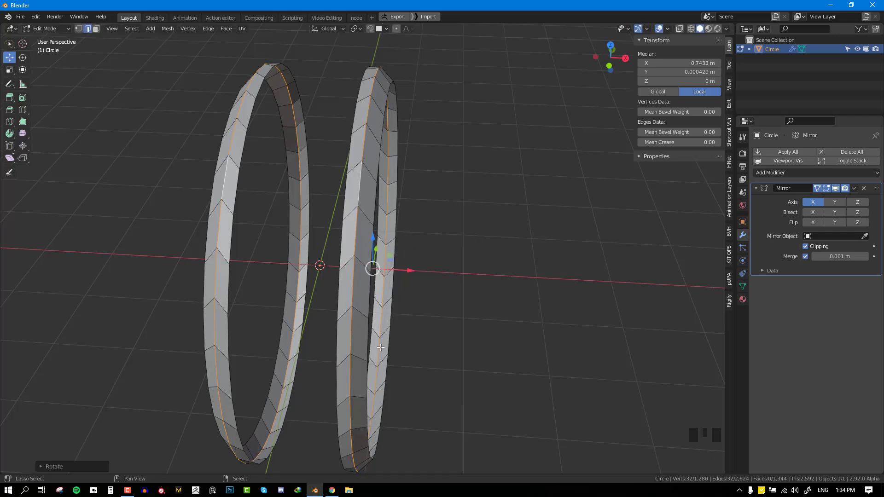
Step: Check the tire outside Edit Mode, then select the sidewall geometry and pick one notch edge
key(Tab)
mouse_move(402, 285)
middle_down()
mouse_move(394, 287)
mouse_move(403, 286)
middle_up()
key(Tab)
scroll(403, 266, up, 3)
middle_drag(400, 254, 399, 247)
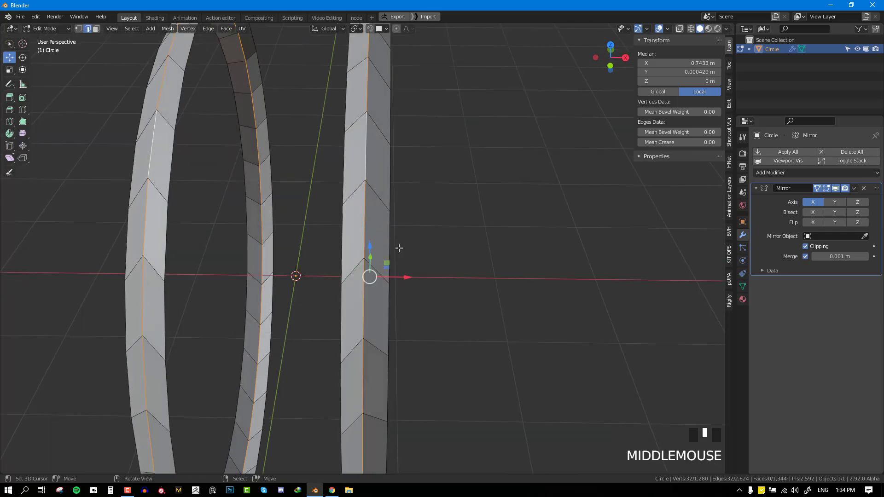
scroll(393, 245, down, 1)
key(a)
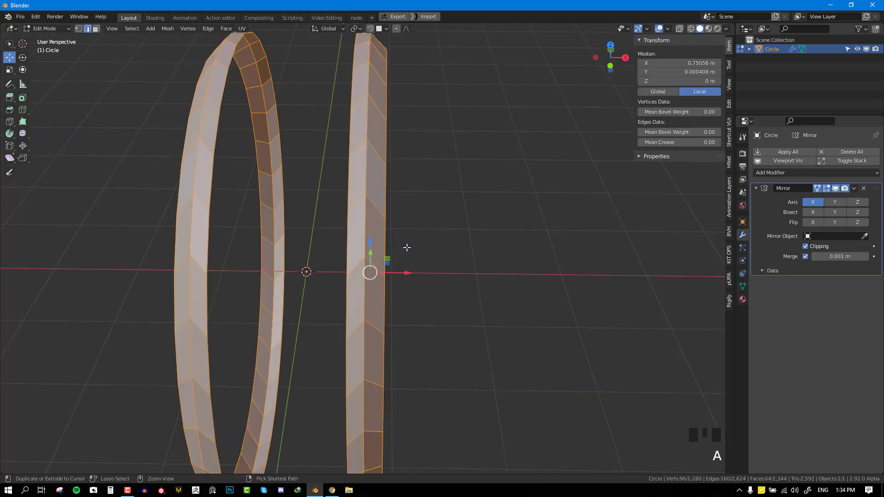
alt+right_click(377, 208)
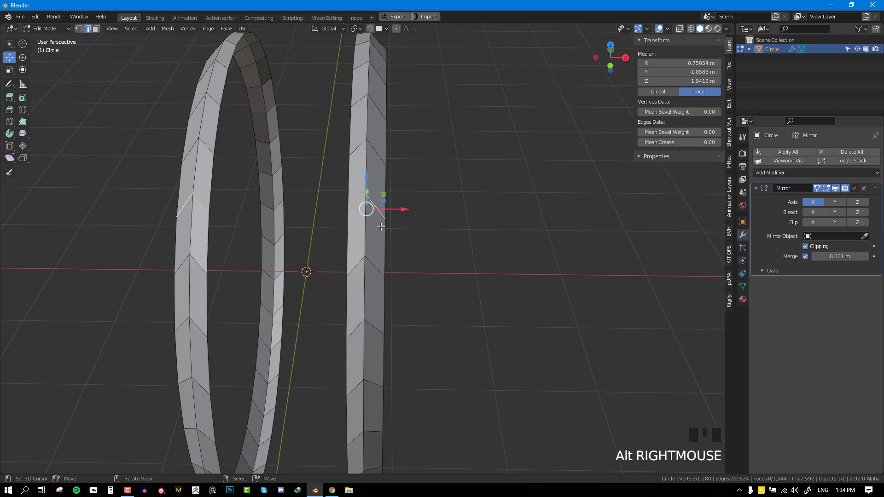
Step: Select all notch edges of the same length, bevel them, and shrink the faces slightly inward
key(shift+g)
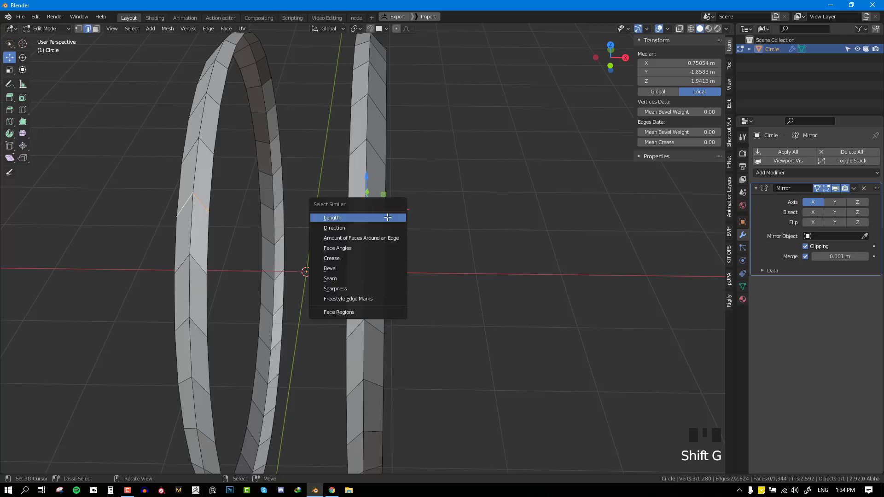
click(386, 217)
scroll(430, 217, down, 3)
middle_drag(429, 217, 405, 222)
scroll(385, 227, up, 2)
key(ctrl+b)
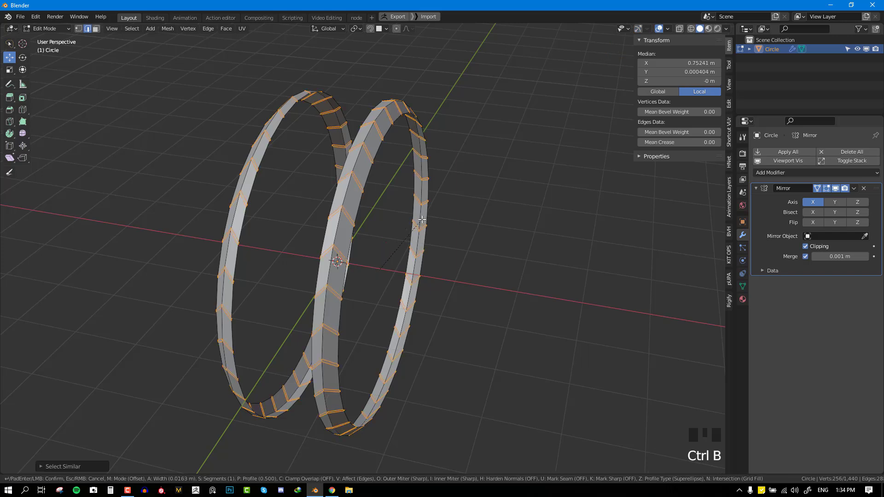
click(426, 219)
scroll(425, 220, up, 2)
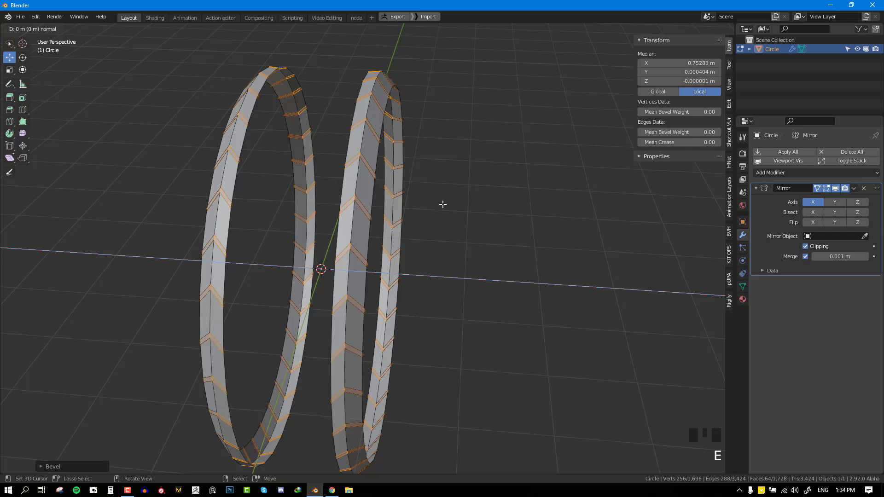
right_click(443, 204)
key(s)
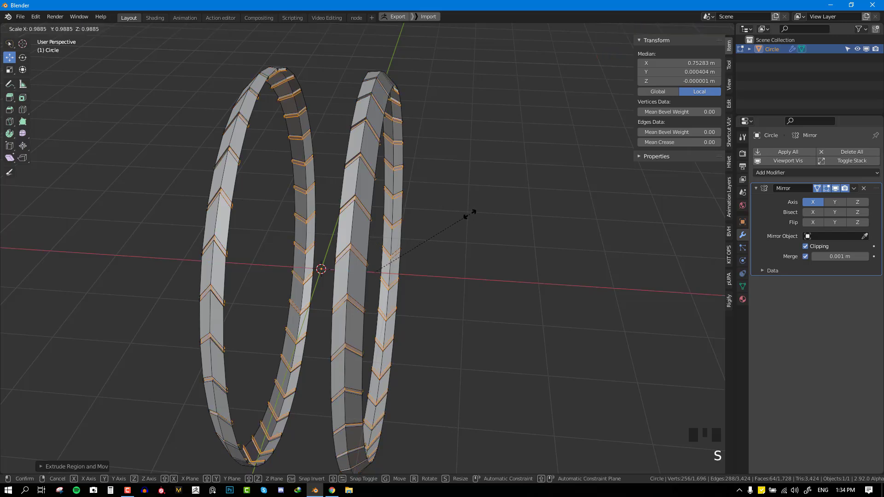
click(470, 214)
Step: Invert the selection, give it a Mean Crease of 1, and return to Object Mode
key(ctrl+i)
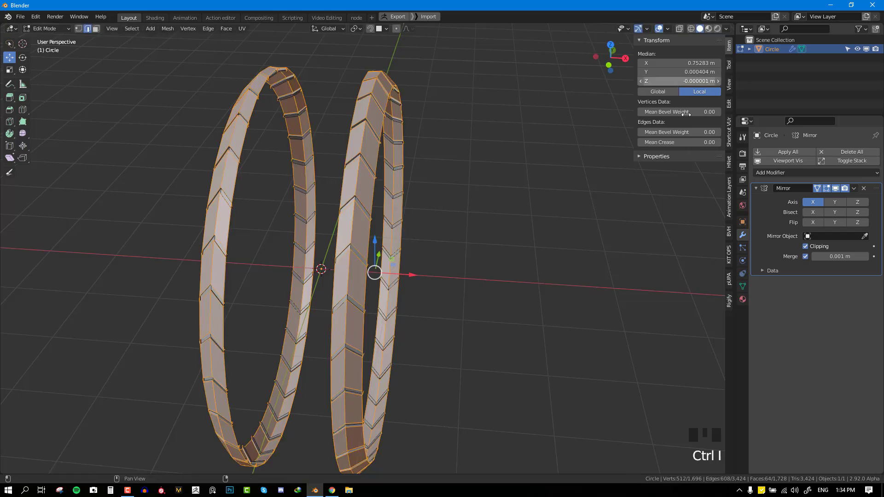
click(698, 142)
text(1)
key(Return)
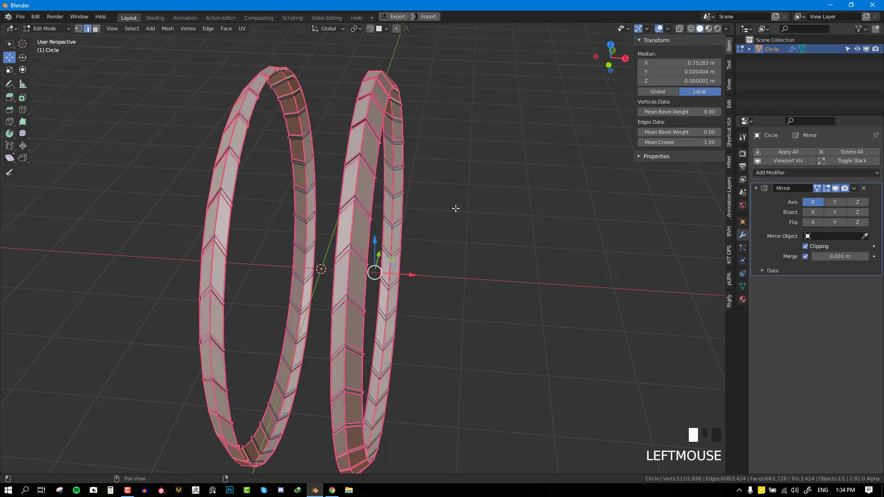
middle_drag(456, 209, 385, 219)
key(Tab)
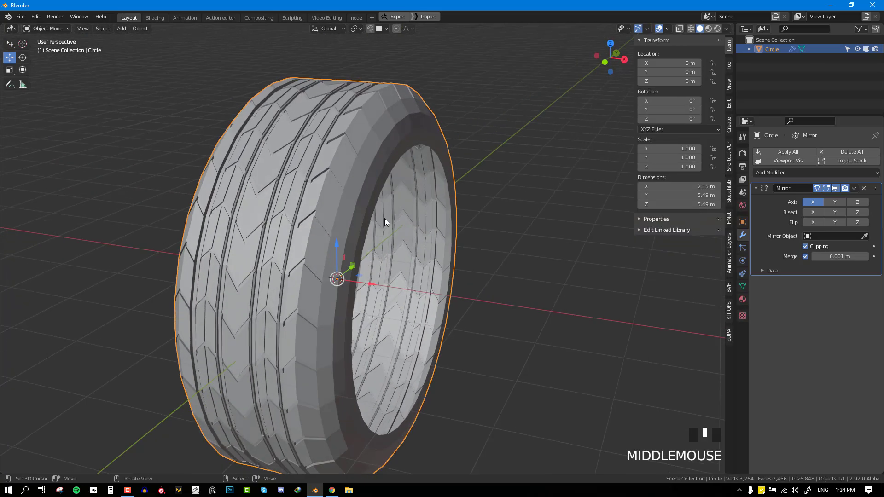
Step: Add a Subdivision Surface modifier to the tire
scroll(364, 230, down, 2)
middle_drag(344, 240, 384, 232)
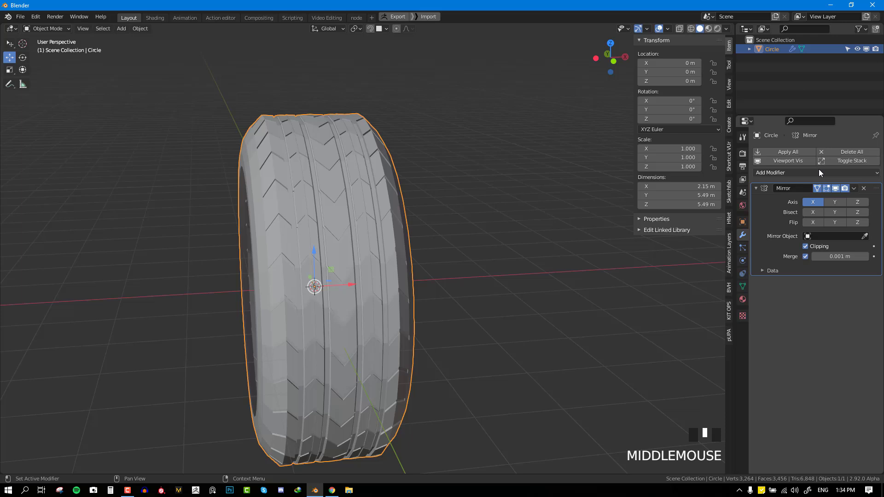
click(819, 172)
click(705, 341)
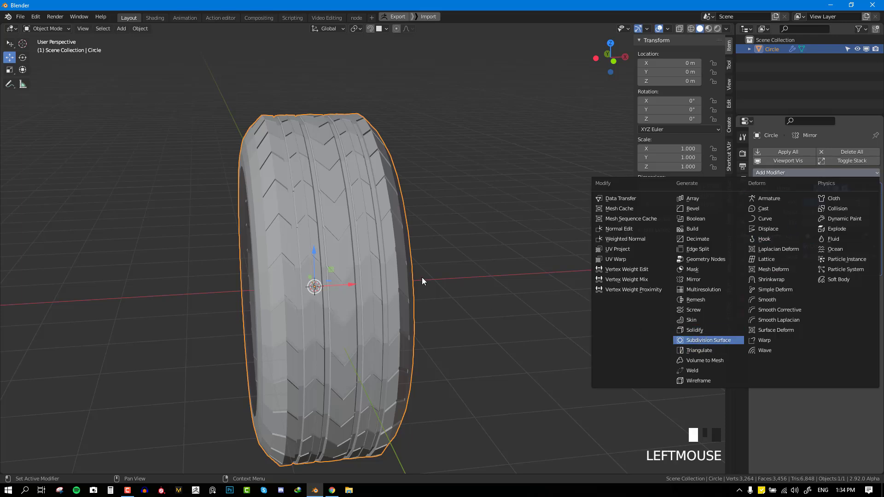
middle_drag(430, 269, 395, 272)
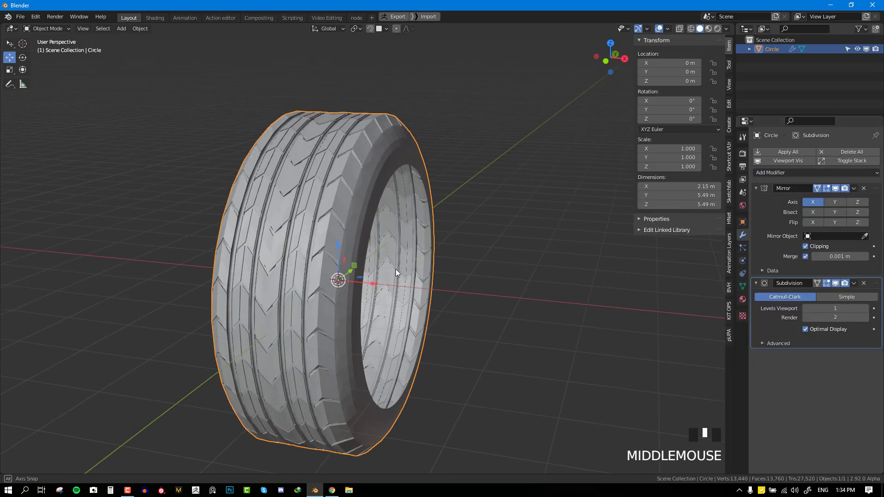
Step: Apply Shade Smooth to the tire from the Object menu
click(148, 28)
click(181, 211)
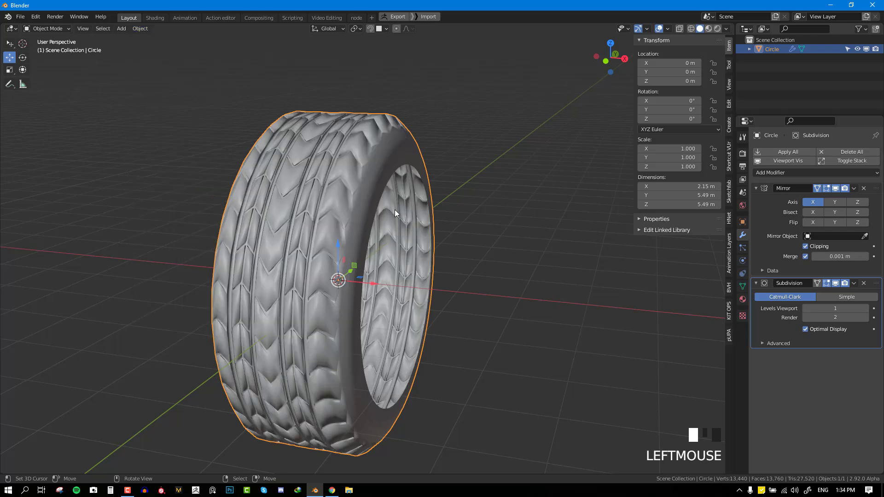
scroll(395, 213, down, 2)
middle_drag(396, 213, 418, 220)
Step: Raise the Subdivision Levels Viewport to 2 and inspect the smoothed tire
click(867, 309)
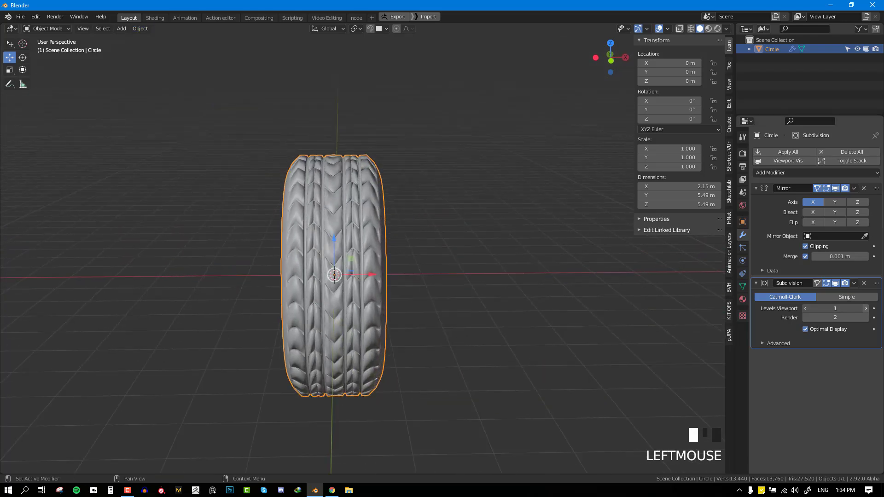
click(407, 262)
middle_drag(407, 263, 487, 270)
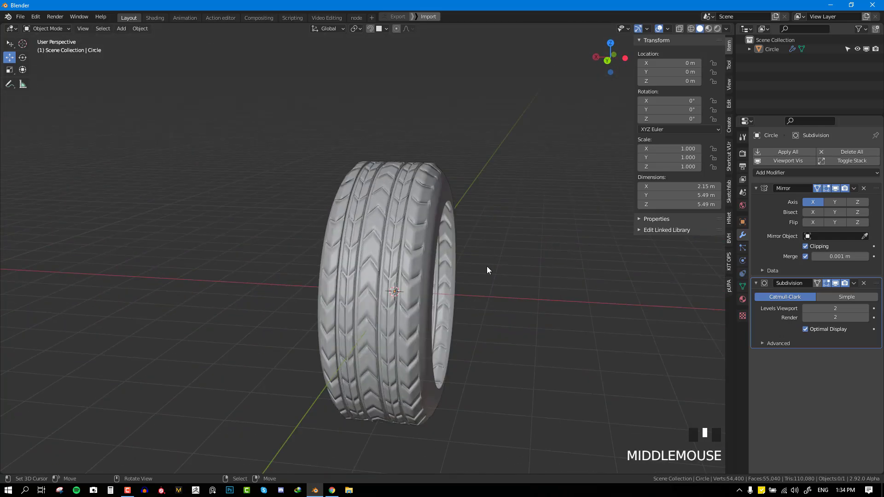
scroll(388, 263, down, 3)
middle_drag(382, 271, 437, 274)
scroll(439, 273, up, 2)
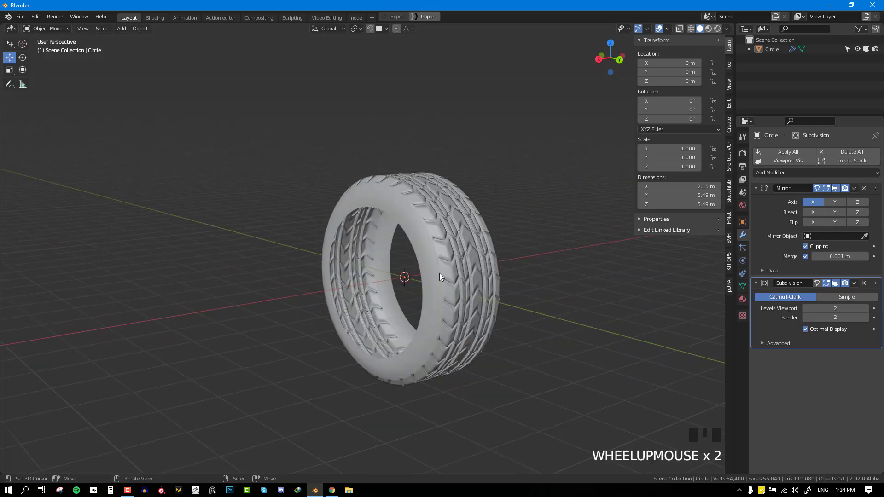
Step: Move the tire up to 2.5307 m along Z
right_click(449, 267)
drag(405, 245, 405, 149)
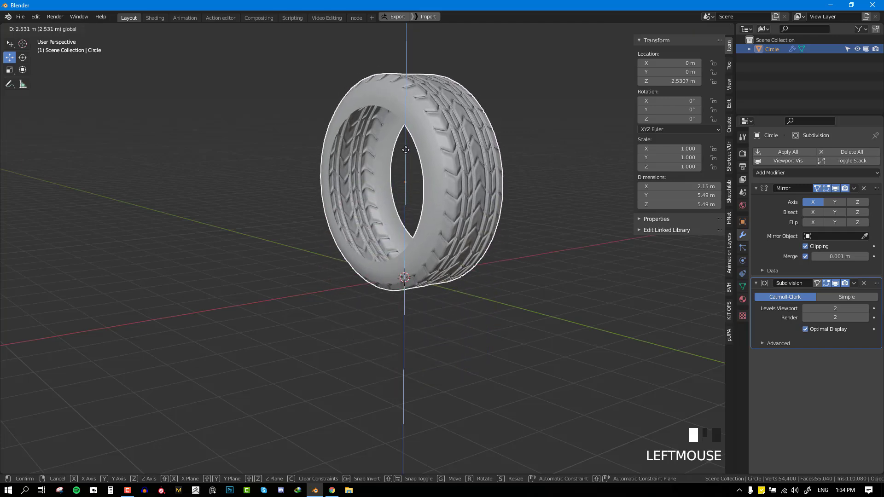
middle_drag(406, 150, 454, 205)
key(alt+a)
Step: Increase the Subdivision Levels Viewport to 3 and inspect the tire with wireframe briefly shown
click(865, 311)
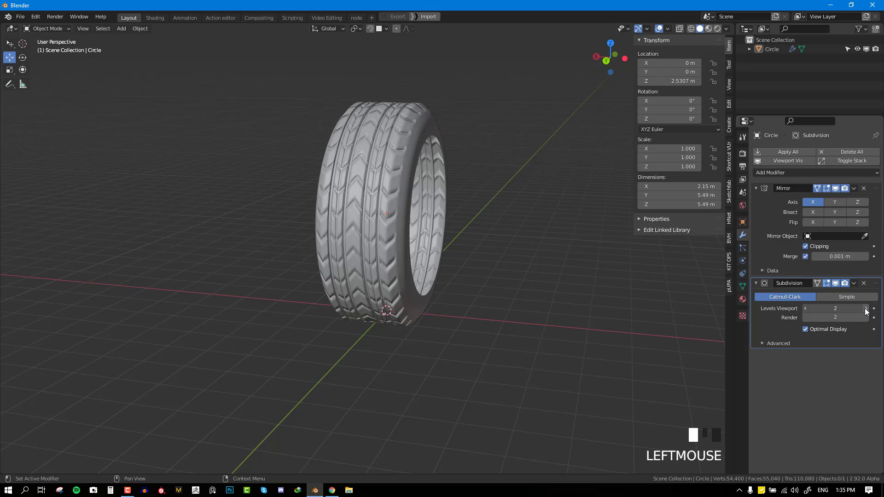
middle_drag(400, 266, 615, 286)
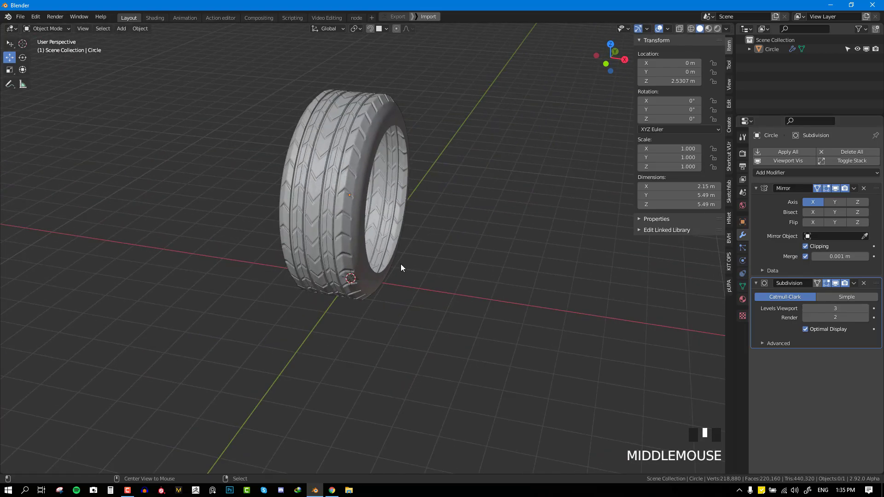
key(alt+w)
middle_drag(388, 261, 205, 250)
key(alt+w)
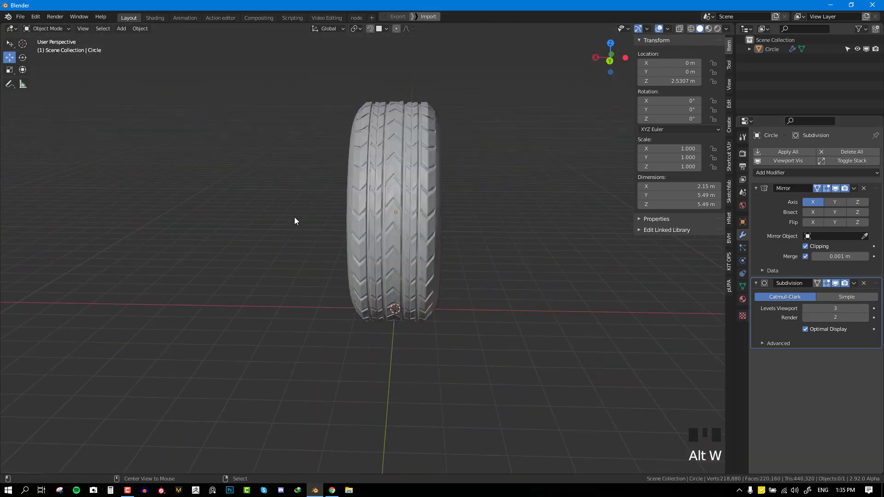